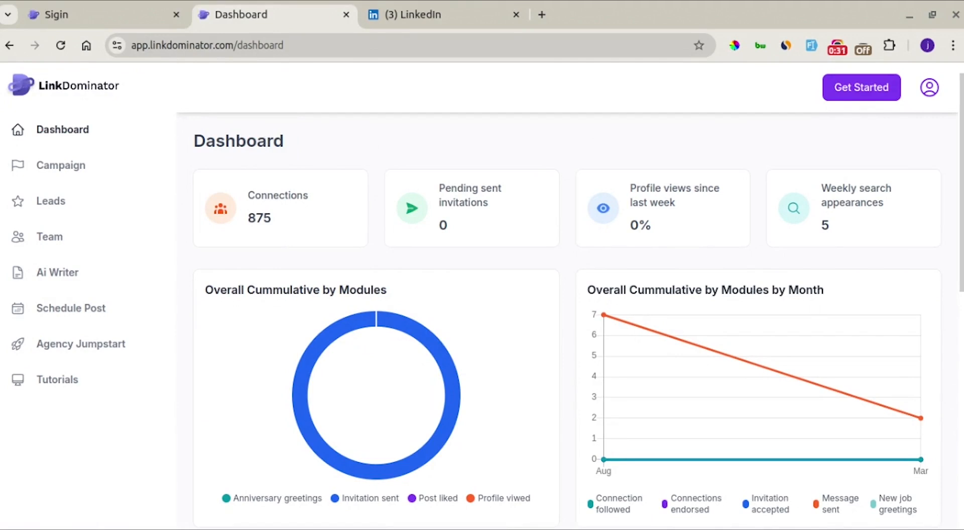
Start a new audience from LinkDominator on LinkedIn, naming it Sound Engineers with the search term Sound Engineer
left_click(412, 23)
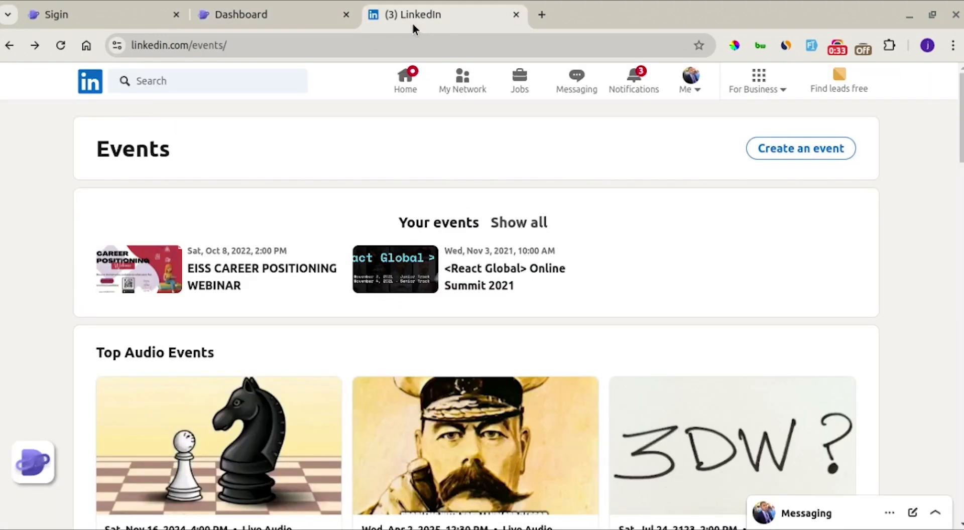
left_click(34, 443)
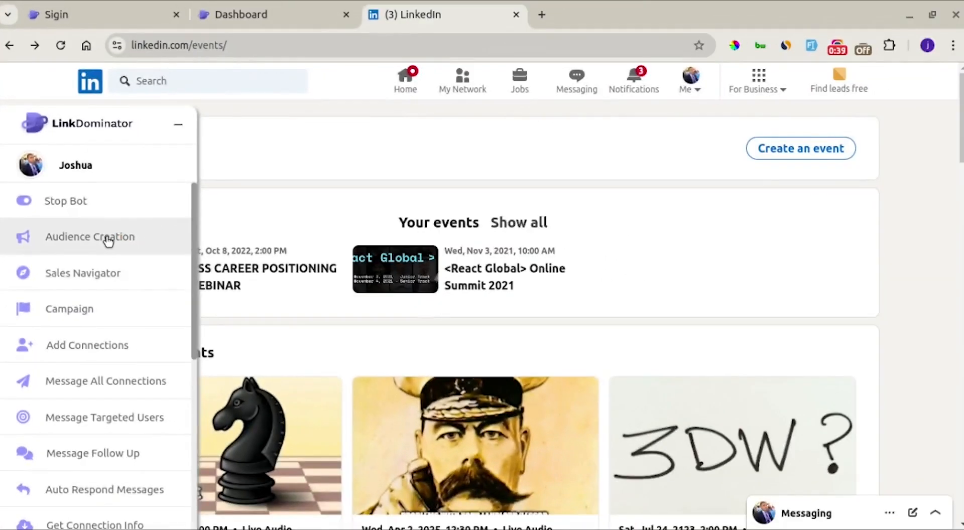
left_click(108, 241)
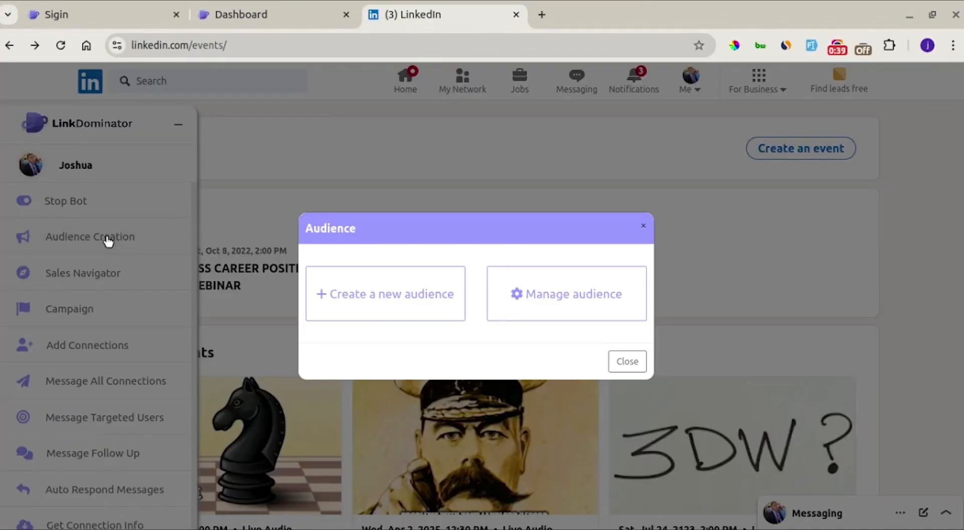
left_click(417, 302)
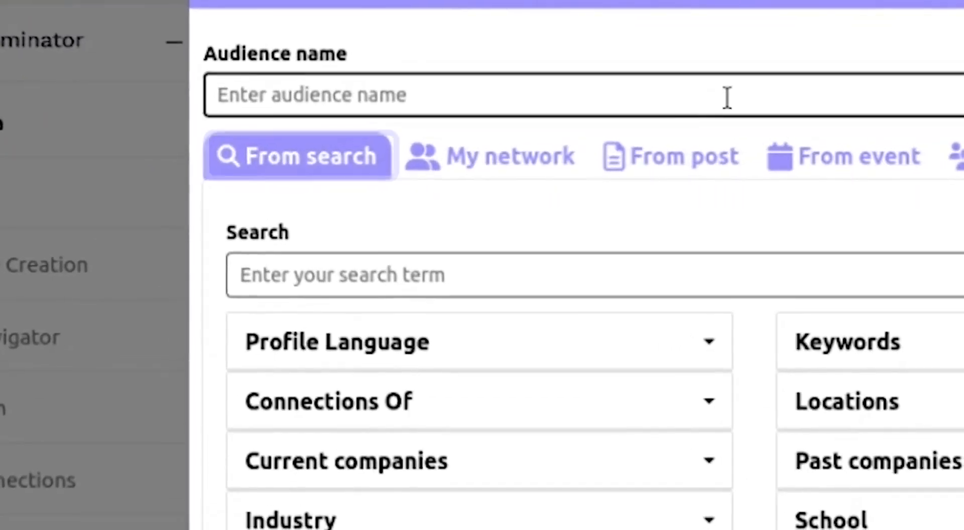
left_click(458, 152)
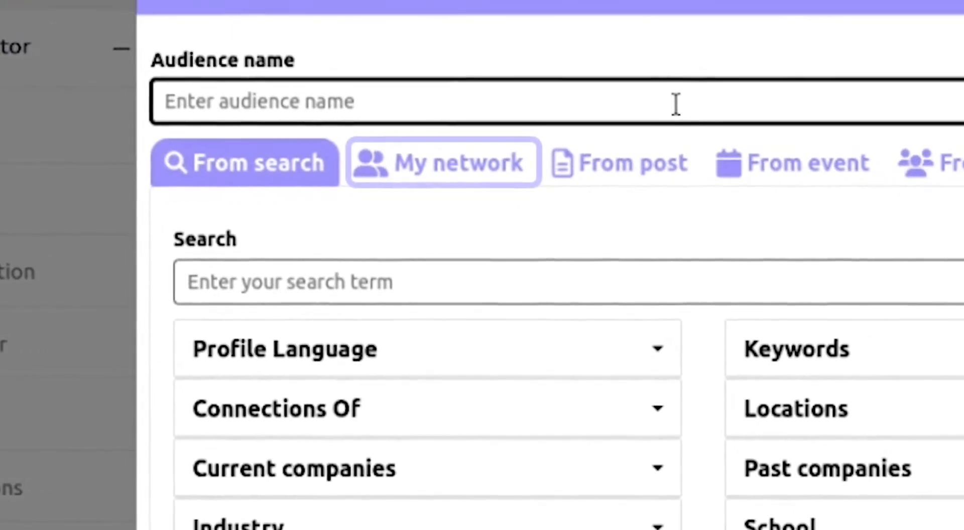
type("Sound Engineers")
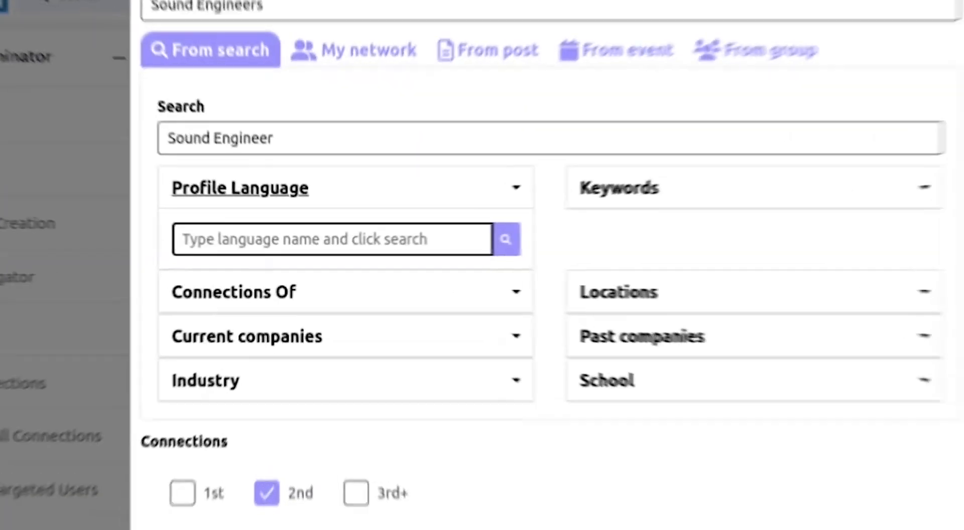
Search for the profile language English and add it to the audience's language filter
left_click(501, 243)
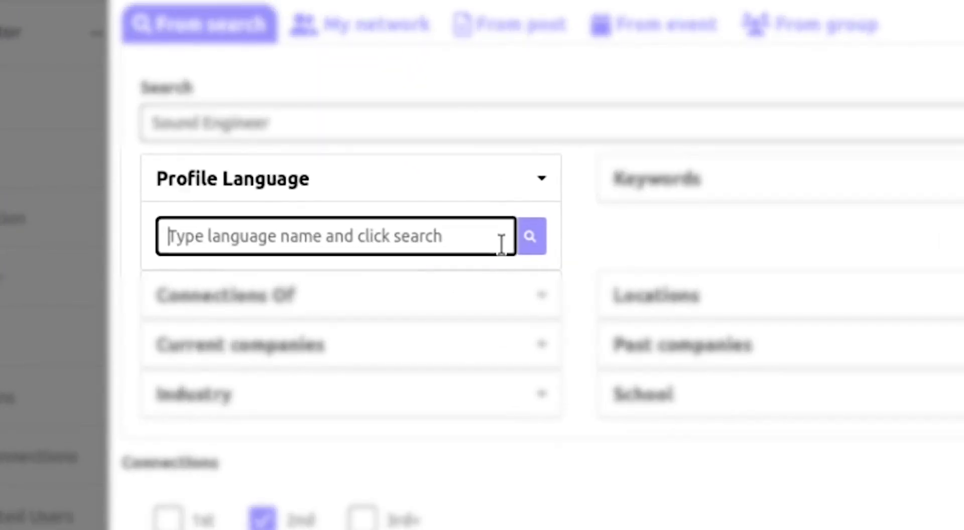
type("english")
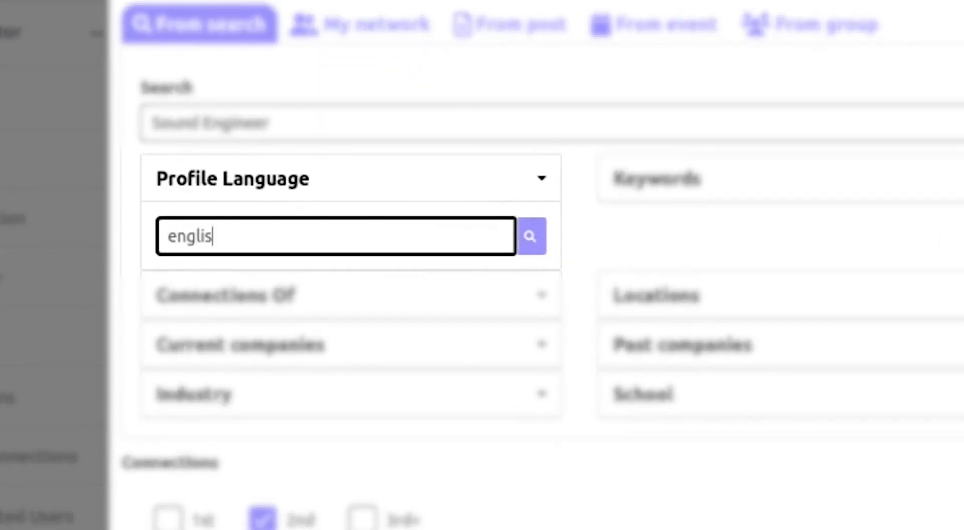
left_click(534, 245)
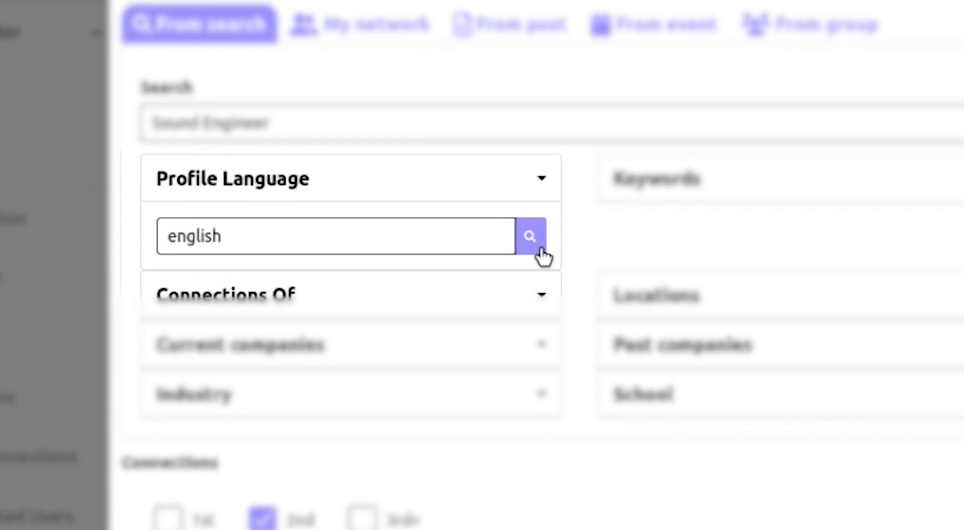
left_click(480, 284)
left_click(423, 240)
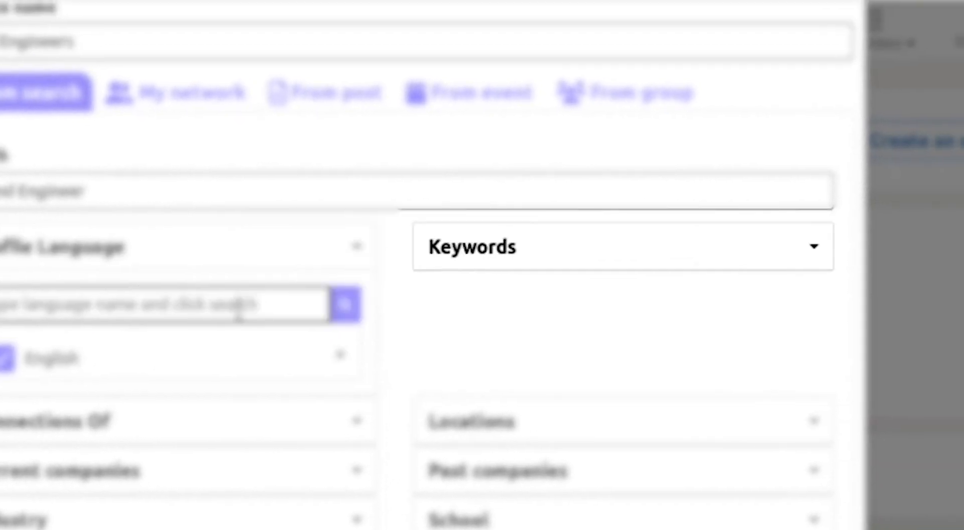
Check which fields the audience's Keywords filter offers
left_click(492, 262)
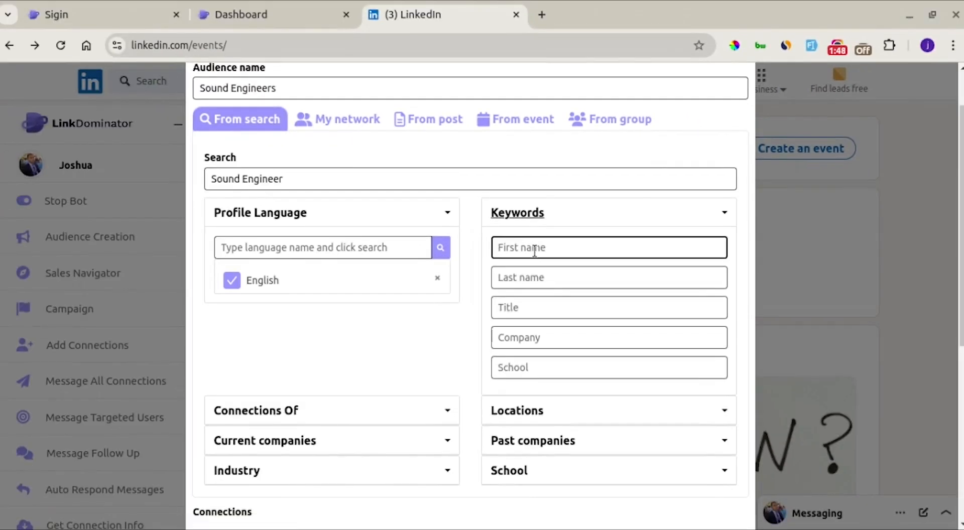
left_click(530, 260)
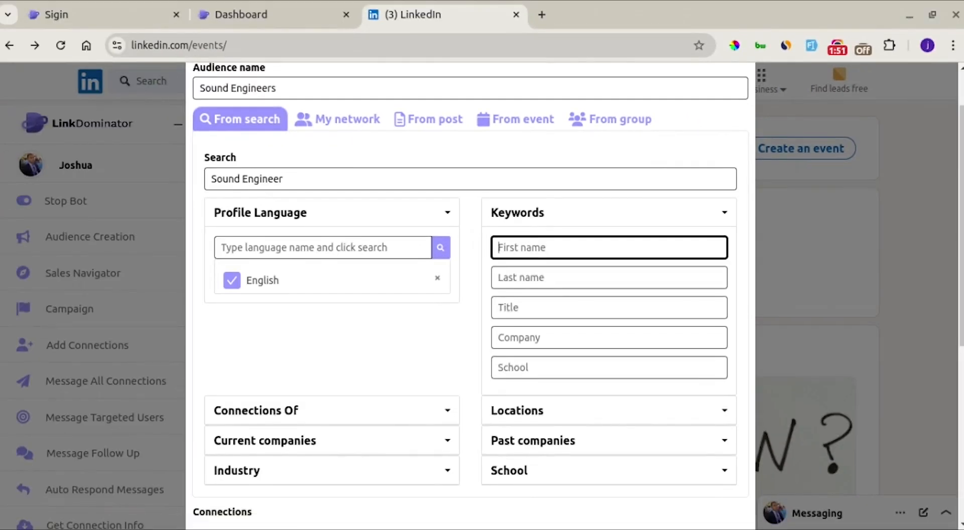
left_click(530, 213)
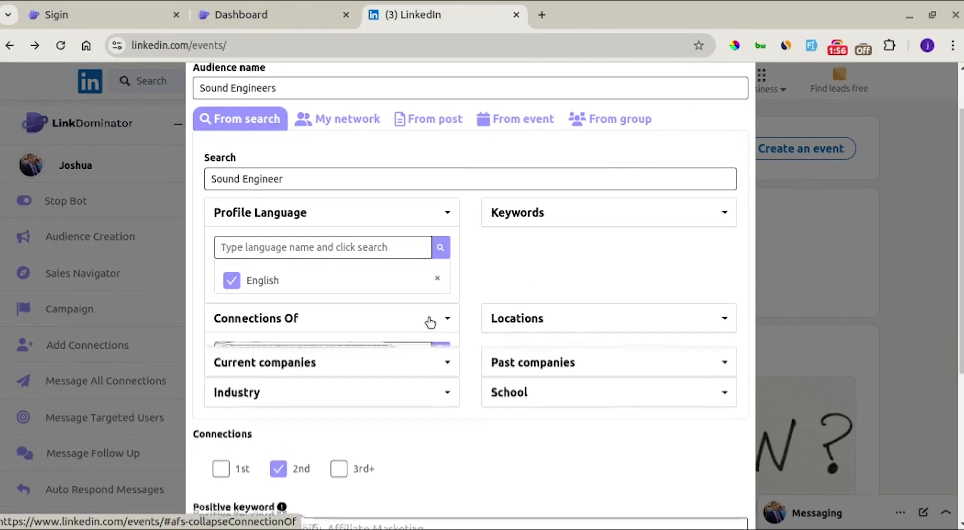
Search the Connections Of filter by a connection's name and add the matching person
left_click(429, 321)
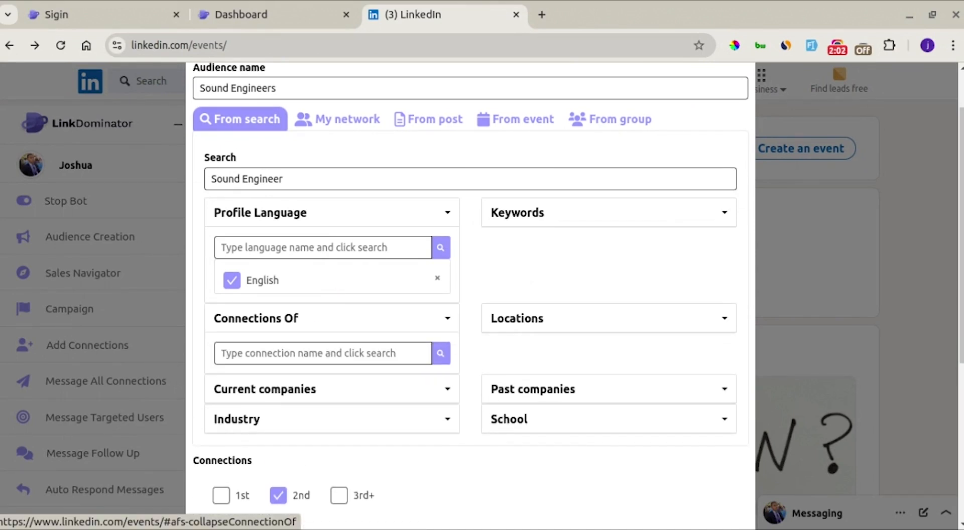
left_click(393, 351)
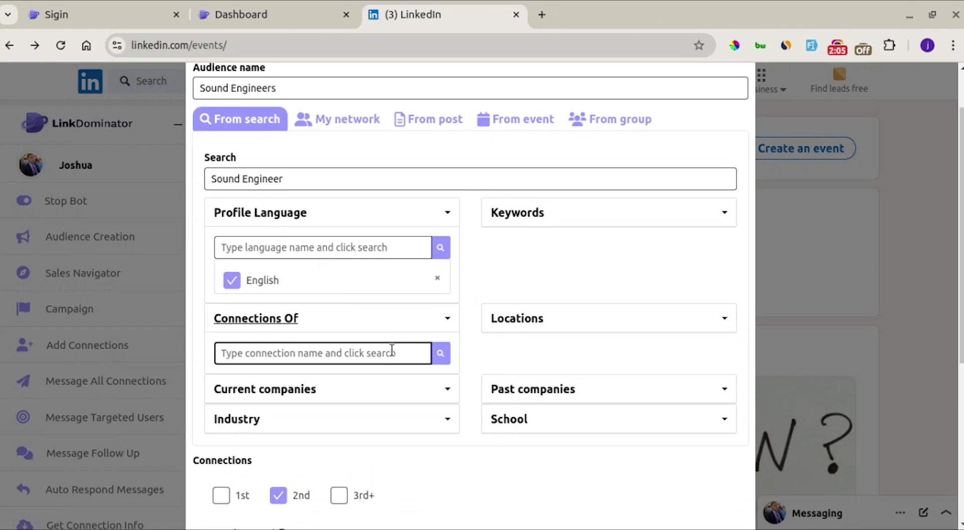
type("ai")
left_click(440, 354)
left_click(398, 386)
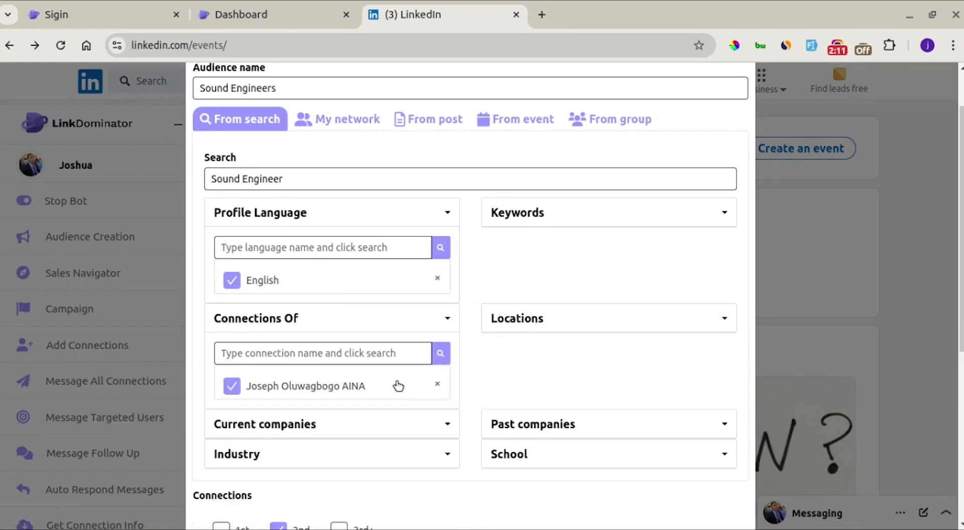
Add United States and Canada to the audience's Locations filter
left_click(531, 317)
left_click(523, 353)
type("united state")
left_click(719, 353)
left_click(664, 379)
left_click(620, 351)
type("canada")
left_click(718, 353)
left_click(653, 383)
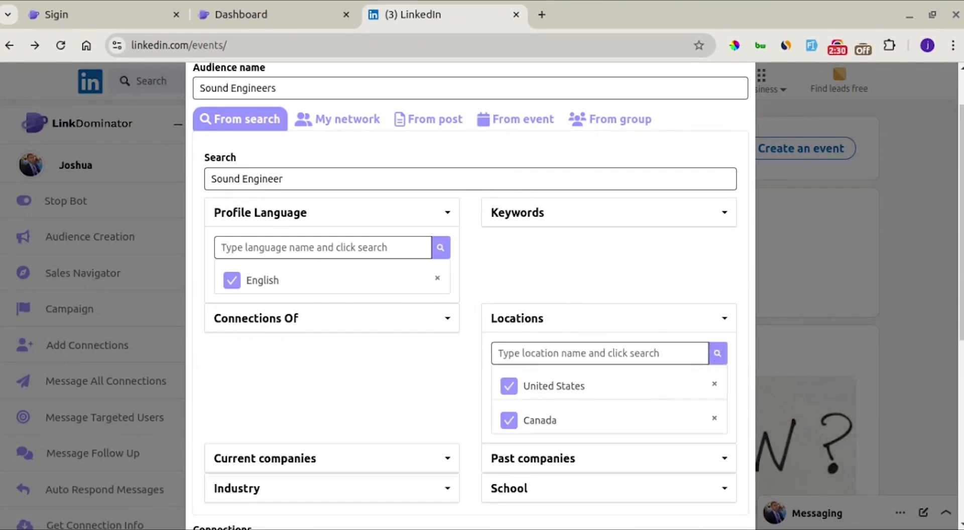
Include 1st and 3rd+ degree connections in the audience
scroll(581, 394, "down", 3)
scroll(456, 373, "down", 4)
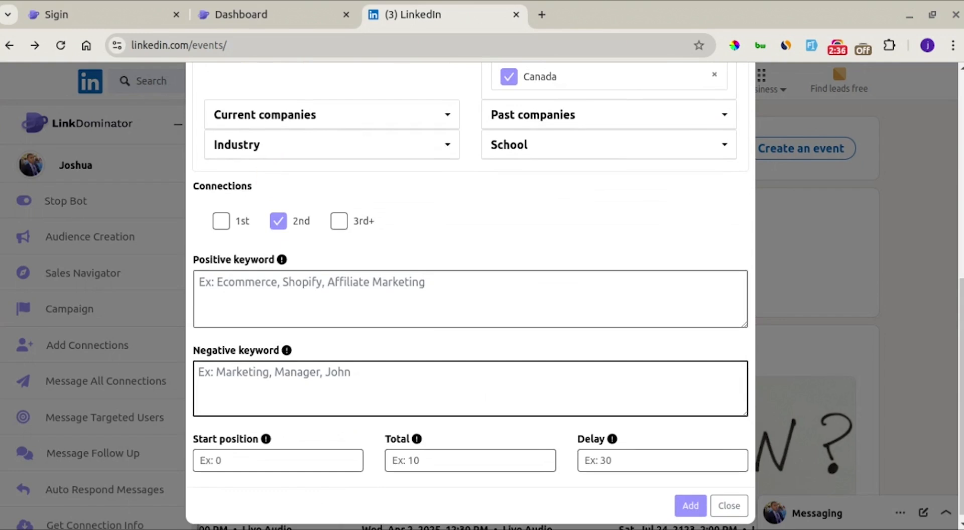
left_click(221, 223)
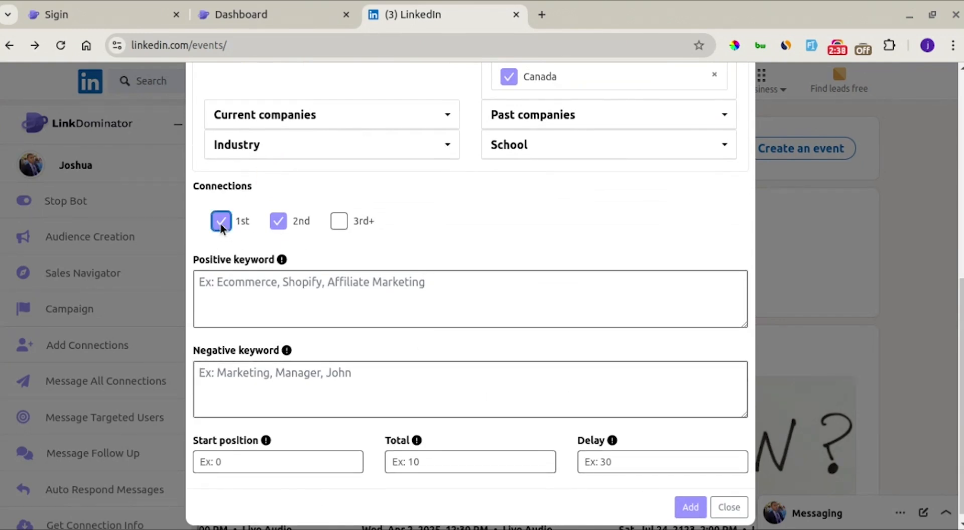
left_click(339, 220)
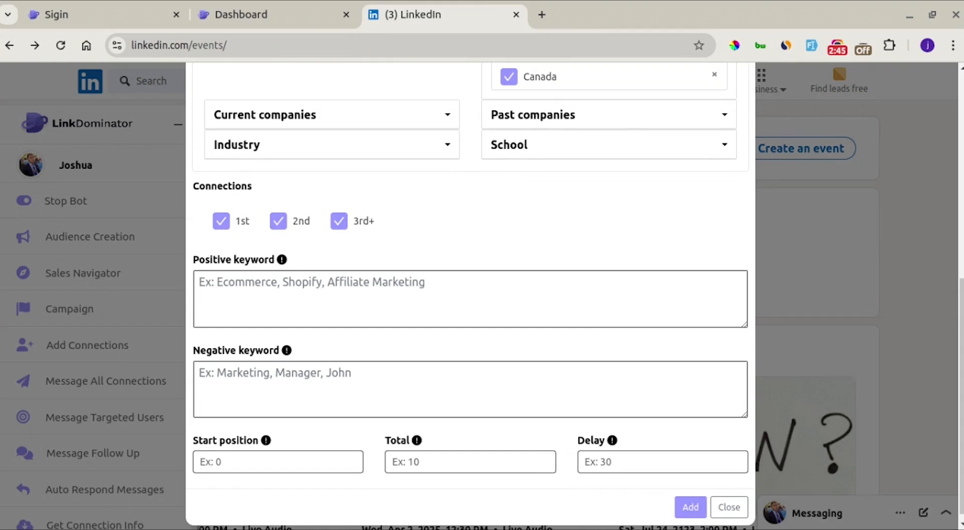
Set the start position to 0, the total to 20 and the delay to 30, and add the audience
left_click(428, 293)
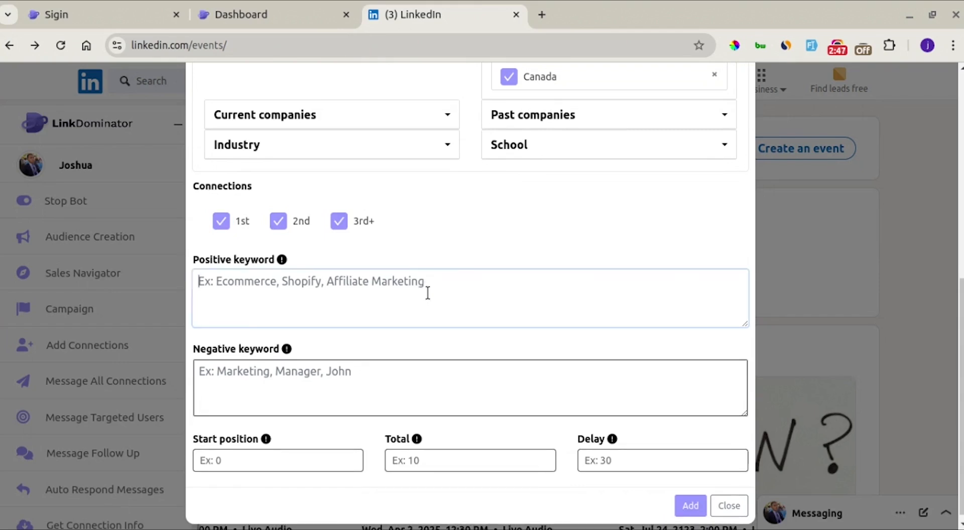
left_click(413, 371)
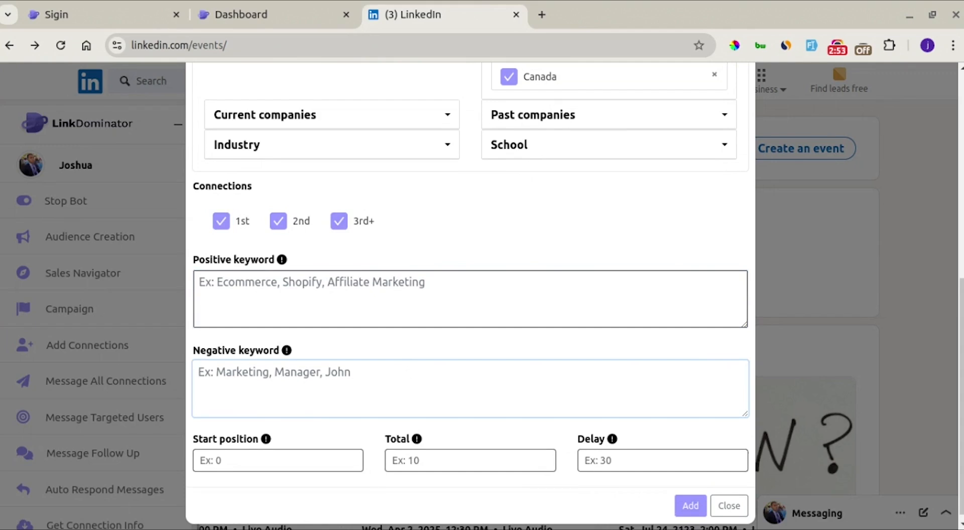
scroll(312, 443, "down", 1)
left_click(311, 449)
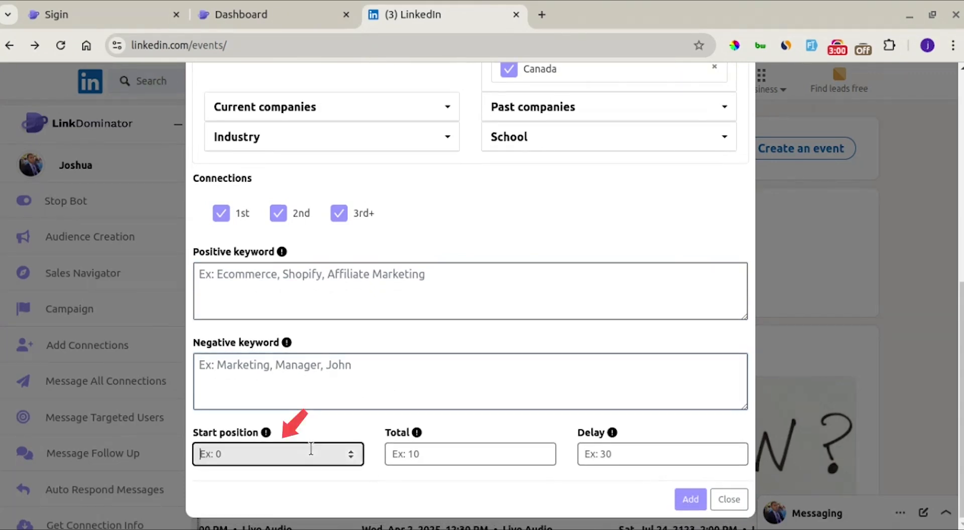
type("0")
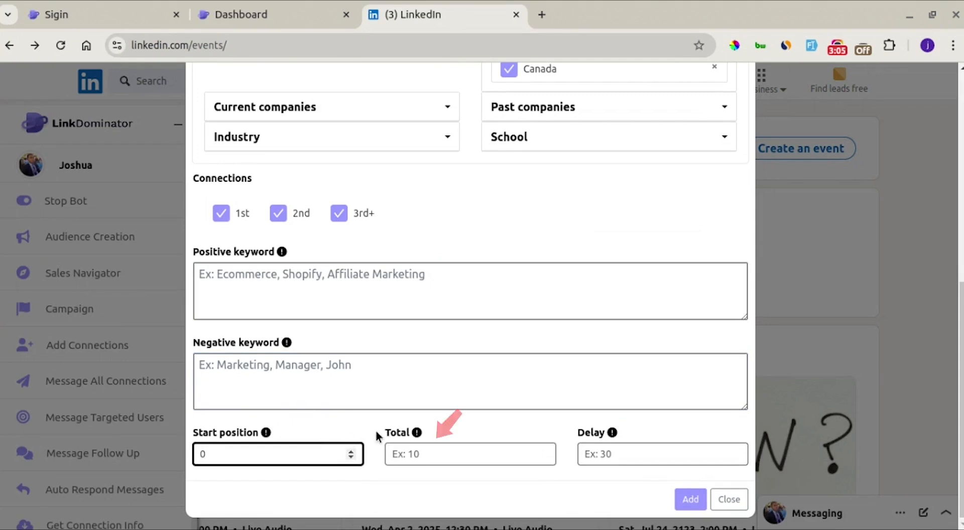
left_click(447, 456)
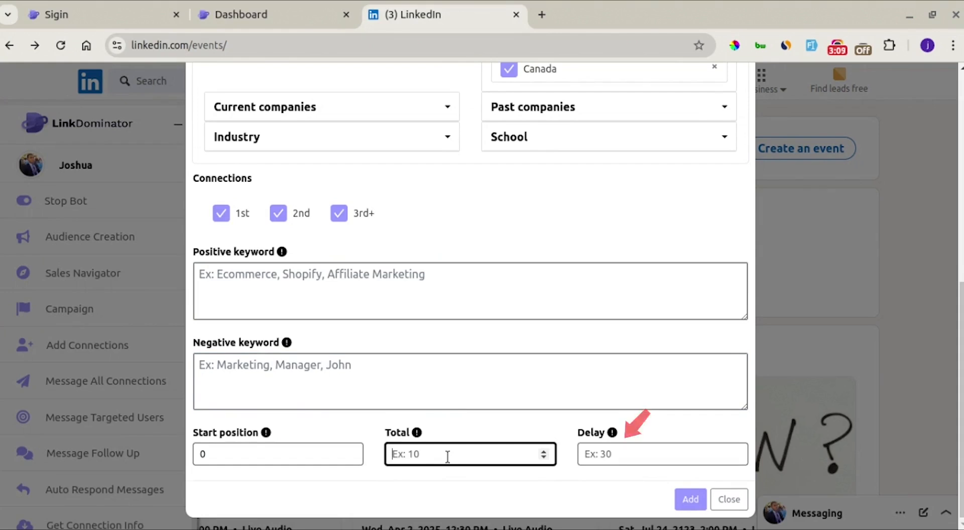
type("20")
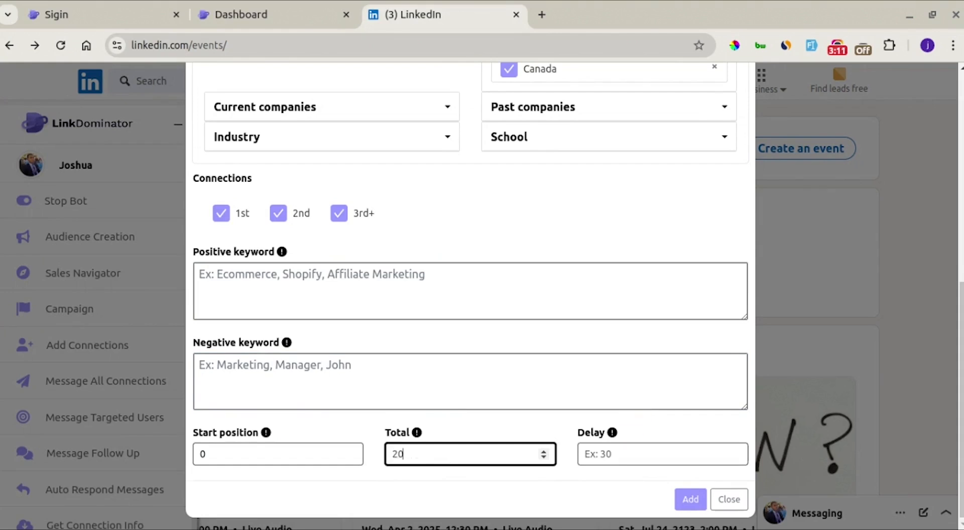
key("Tab")
type("30")
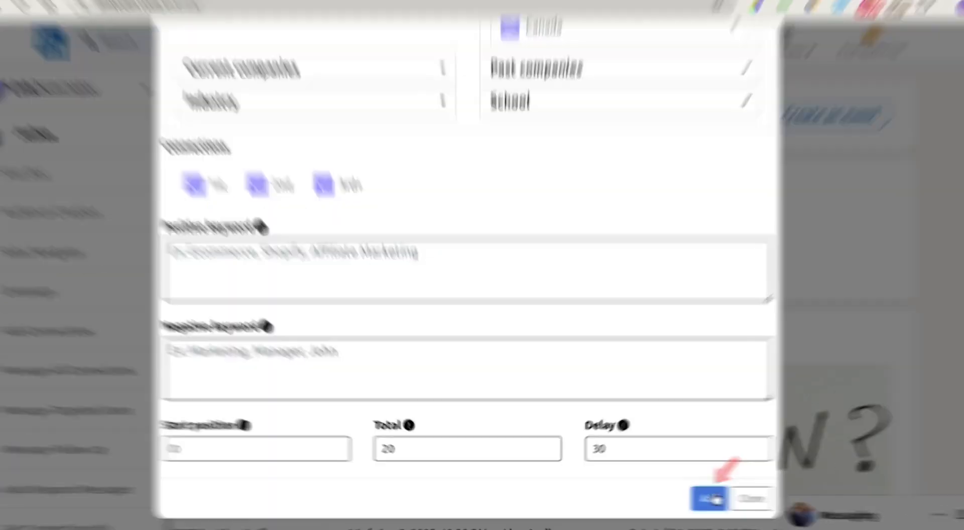
left_click(709, 499)
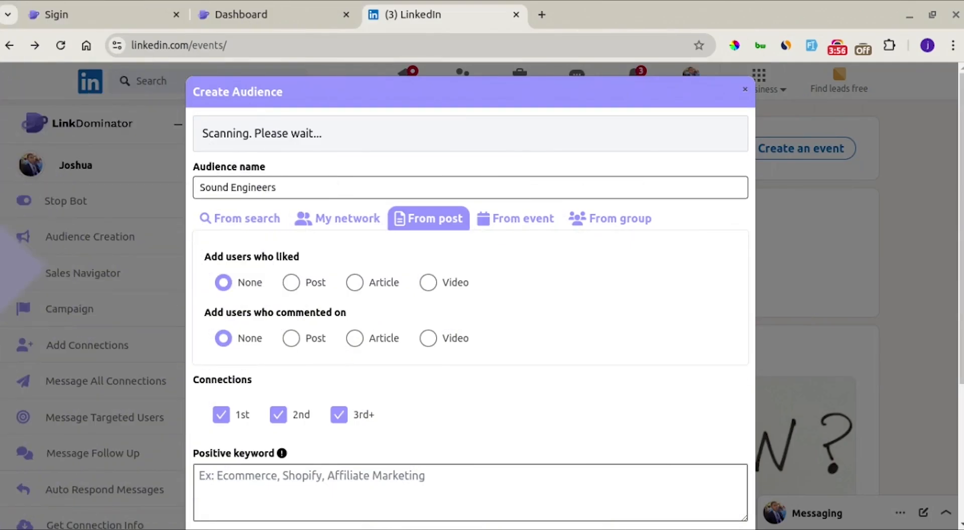
Look through the From post options for adding users who liked a post, article or video
left_click(291, 282)
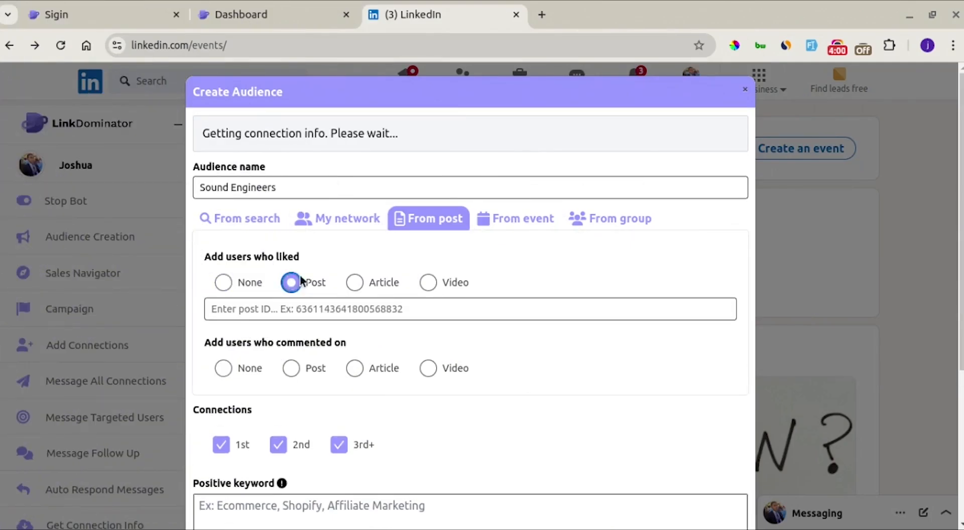
left_click(323, 309)
left_click(355, 283)
left_click(428, 282)
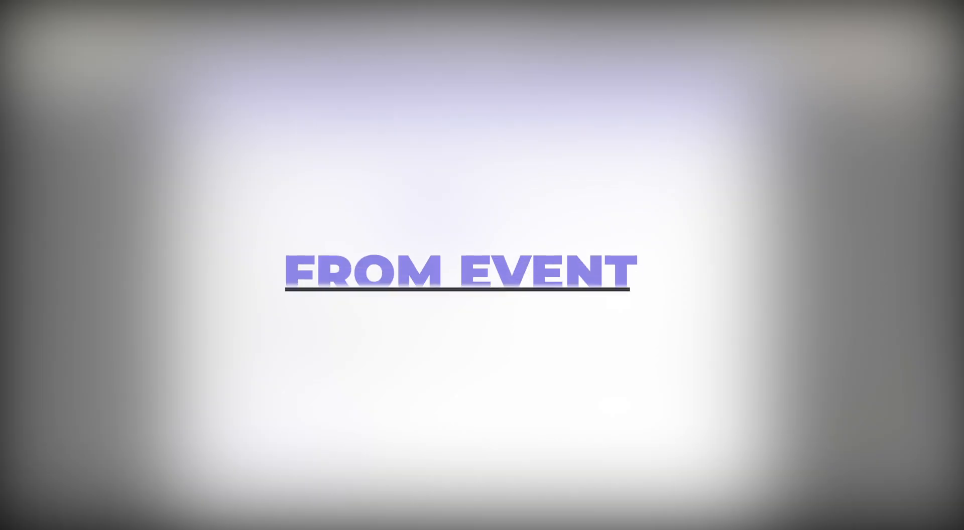
Look at the From event and From group audience sources and return to From search
left_click(534, 222)
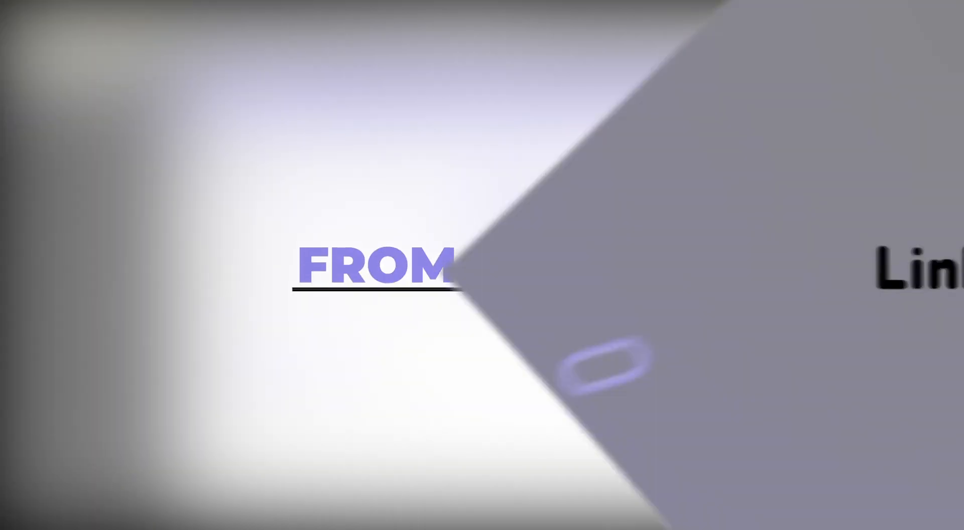
left_click(603, 220)
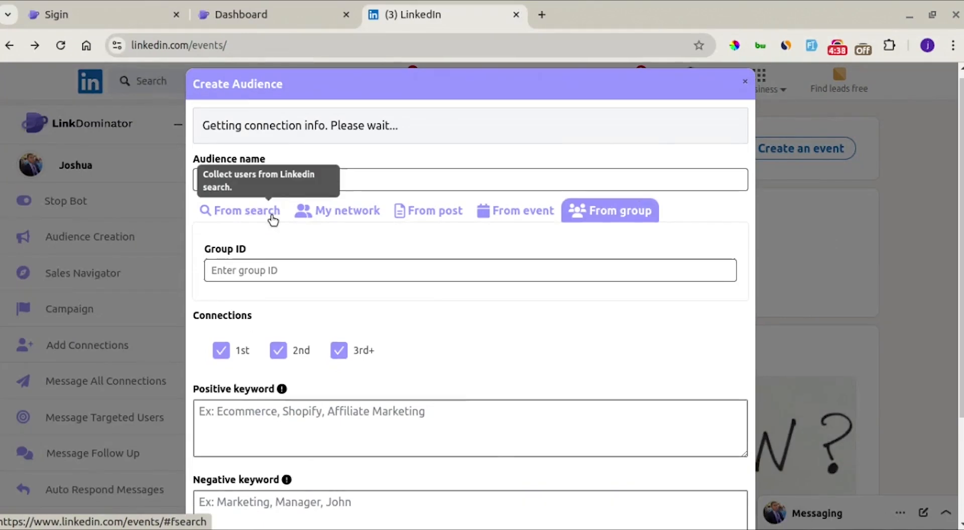
left_click(272, 218)
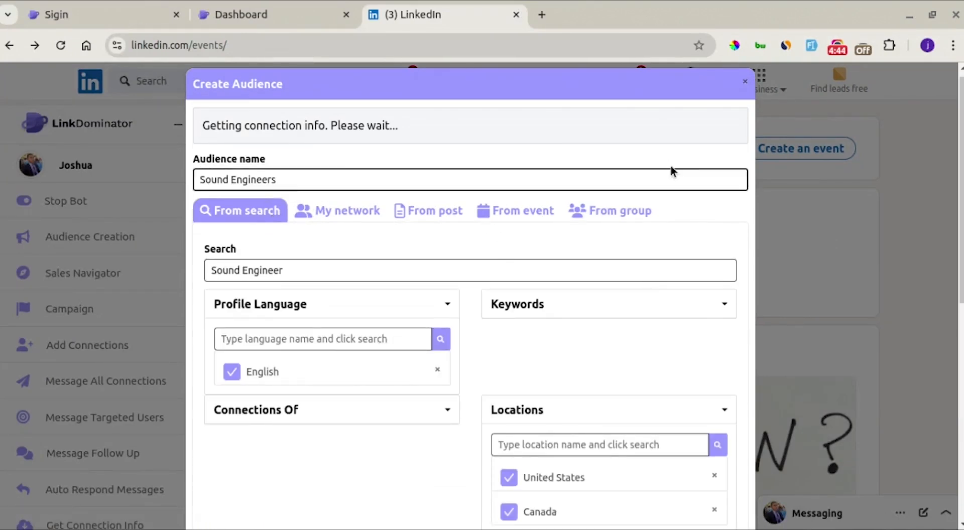
left_click(837, 48)
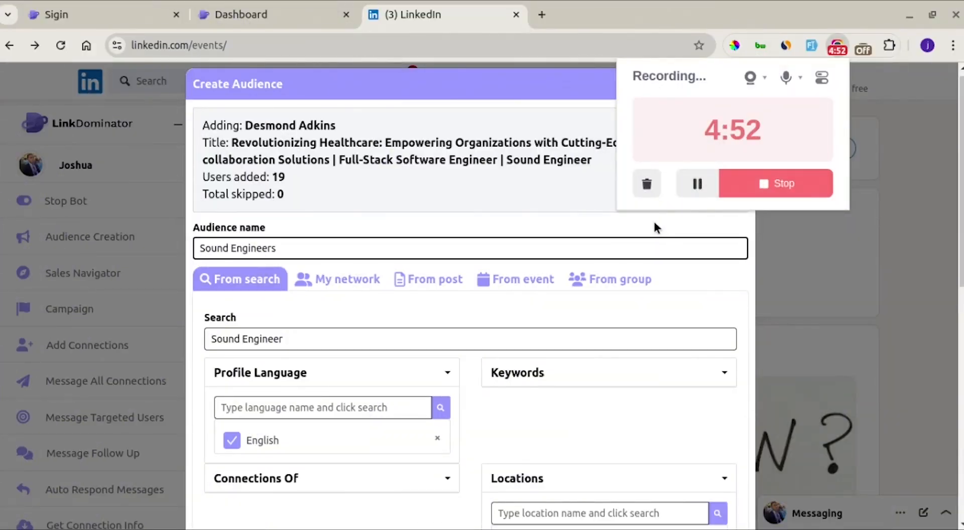
left_click(582, 227)
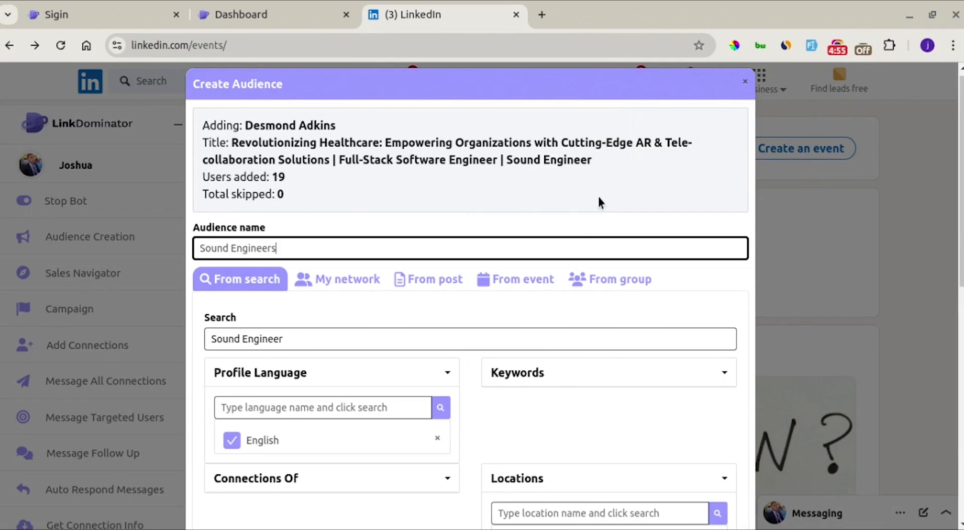
Switch to the LinkDominator dashboard and look through the lead lists up to the second page for the Sound Engineers list
left_click(304, 18)
left_click(75, 201)
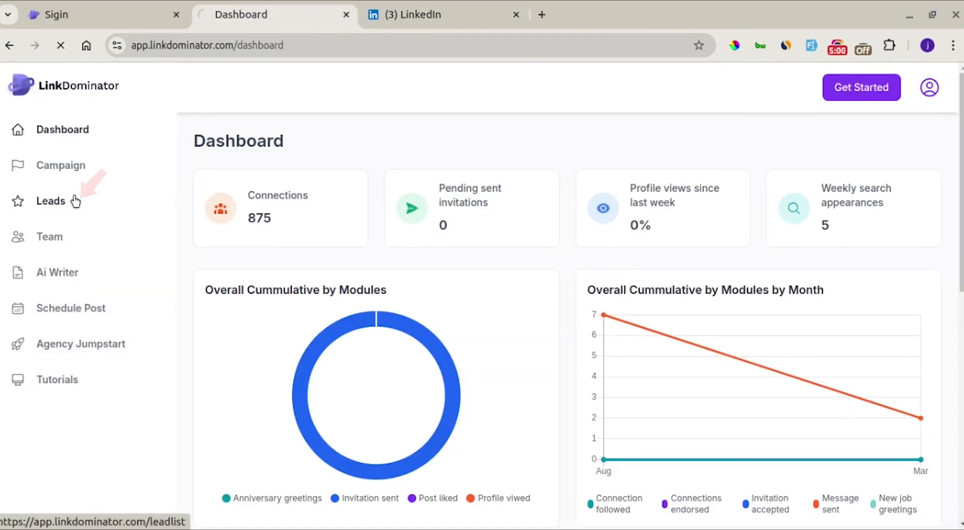
scroll(291, 246, "down", 4)
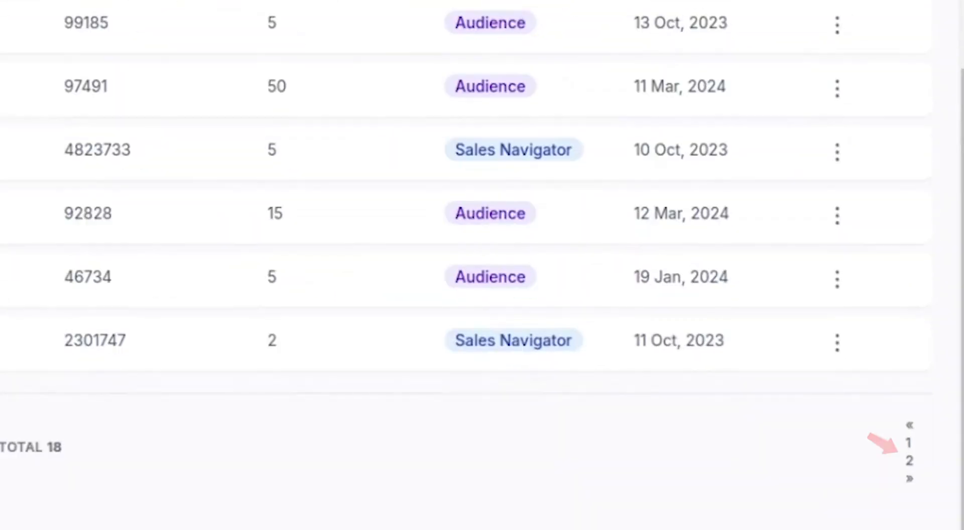
left_click(910, 460)
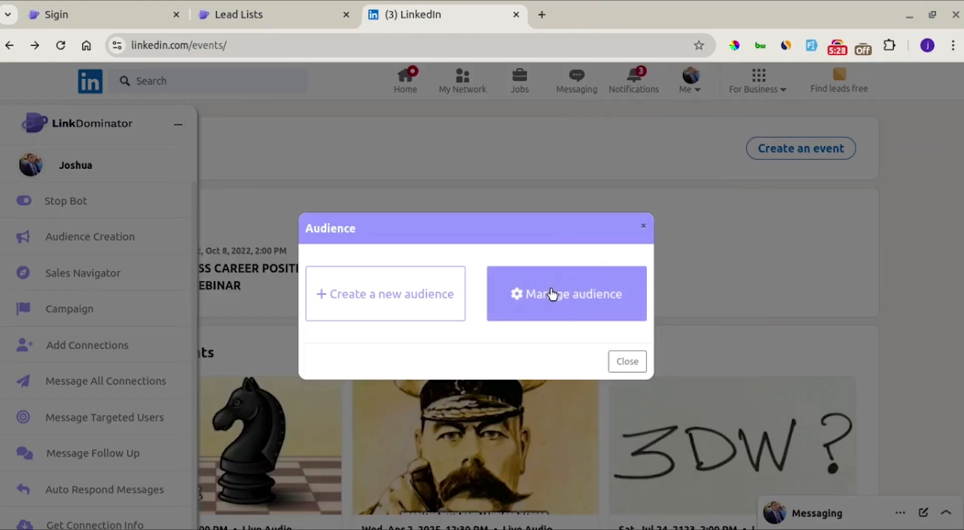
On LinkedIn, view the audience management option and the start position and total fields of the Sales Navigator leads export
left_click(552, 294)
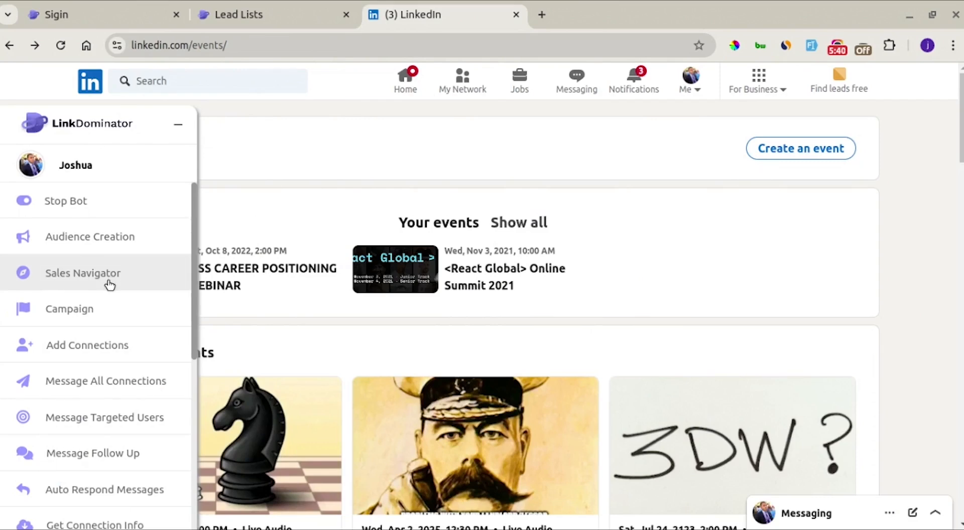
left_click(110, 284)
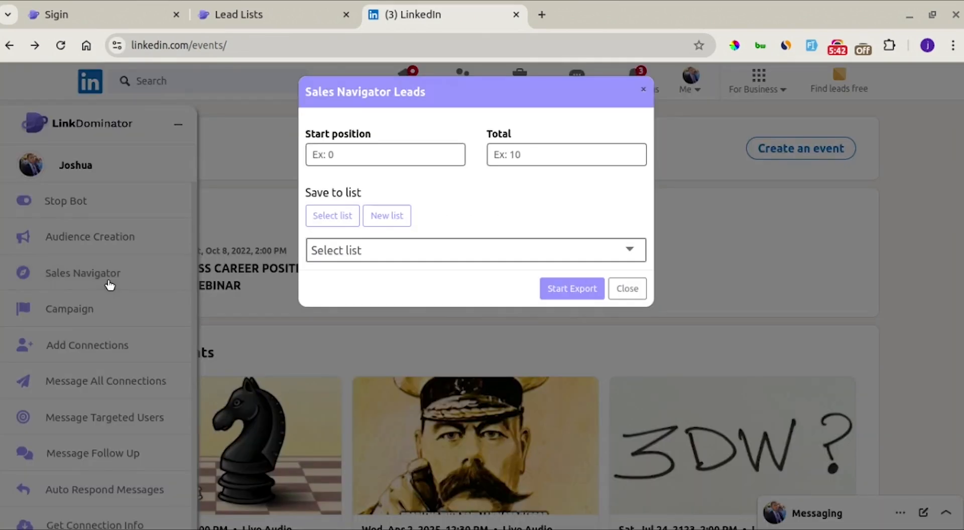
left_click(386, 154)
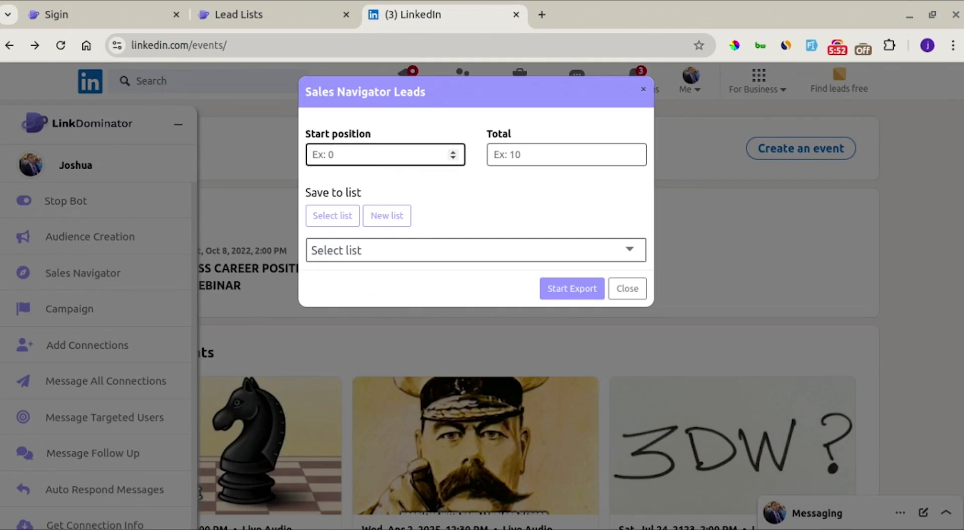
left_click(511, 155)
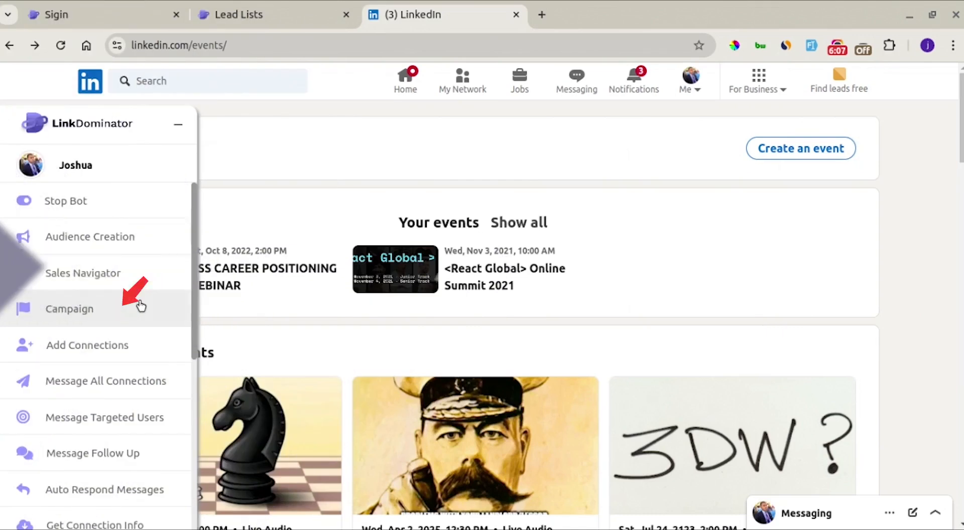
Start a new campaign in the LinkDominator dashboard and add the Sound Engineers lead list to it
left_click(141, 305)
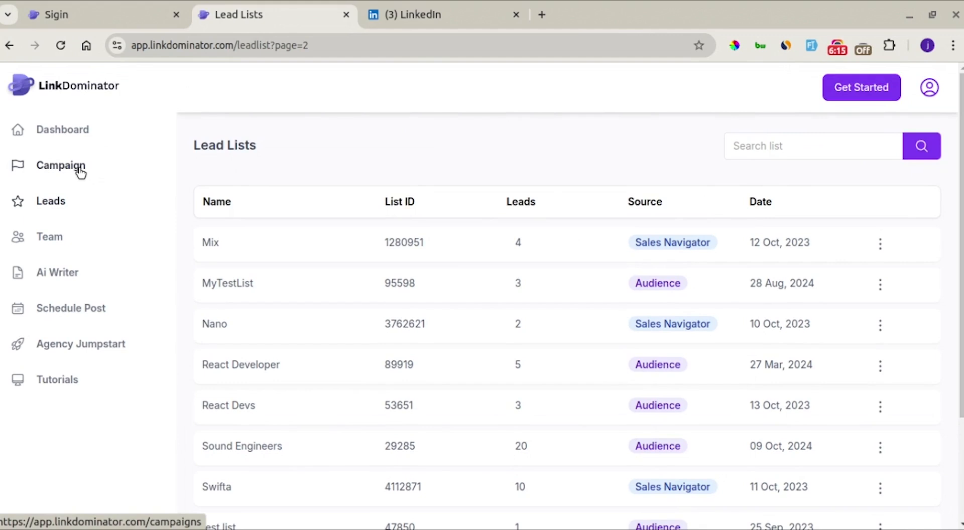
left_click(80, 172)
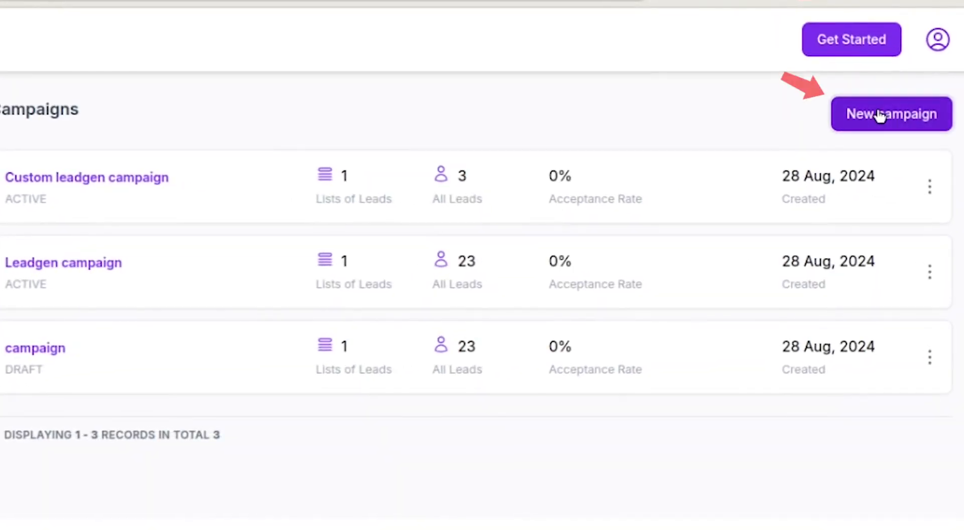
left_click(879, 114)
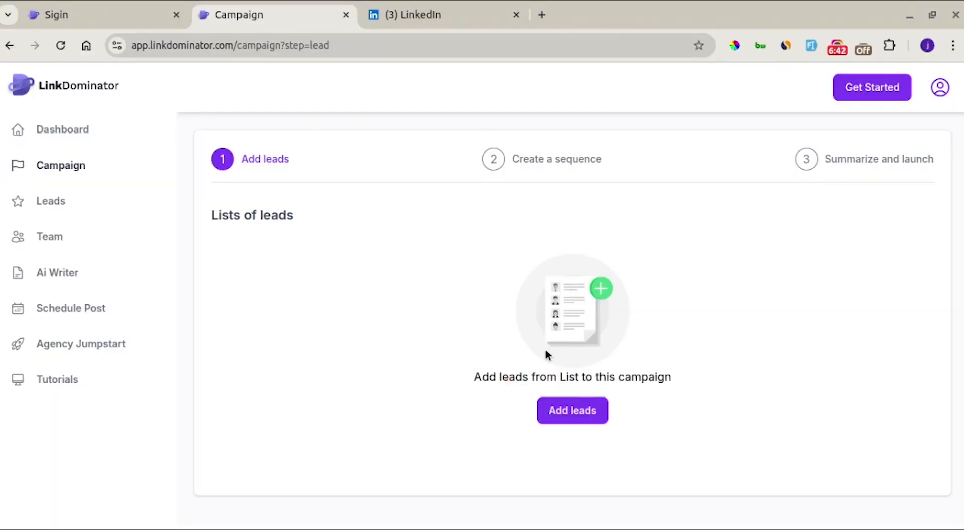
left_click(565, 407)
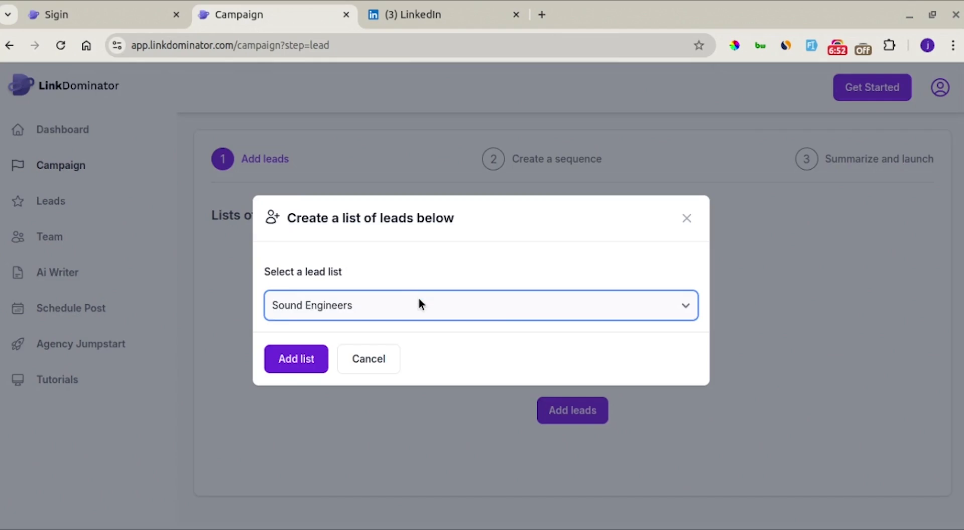
left_click(302, 359)
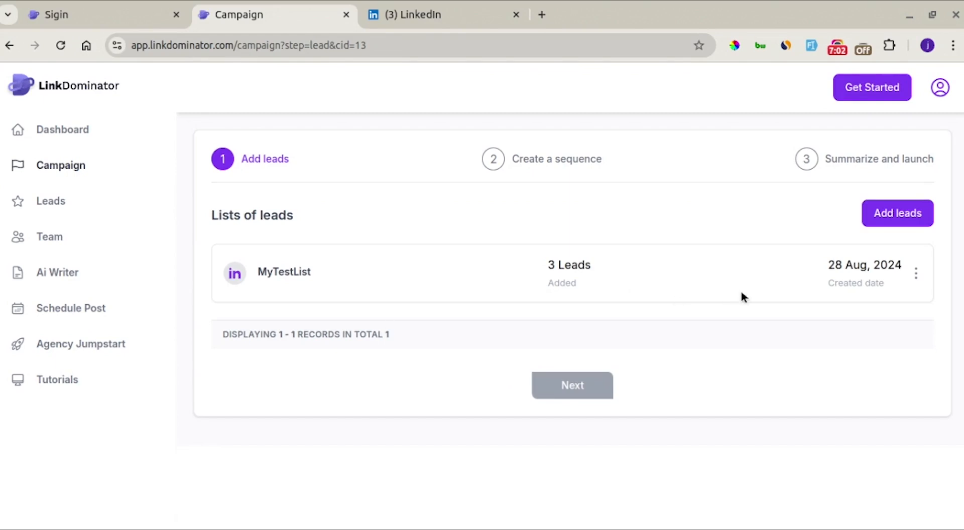
Look at the option for adding another lead list, cancel it and continue to creating the sequence
left_click(898, 215)
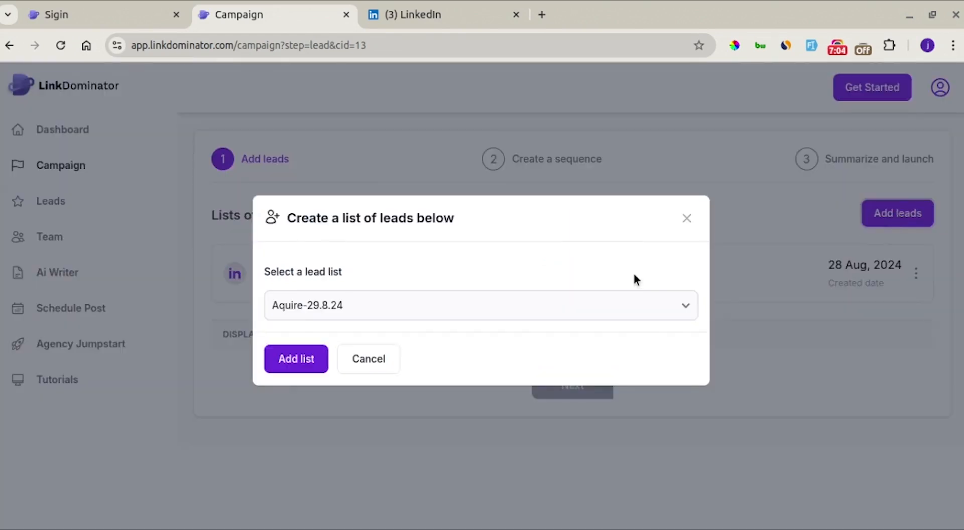
left_click(369, 362)
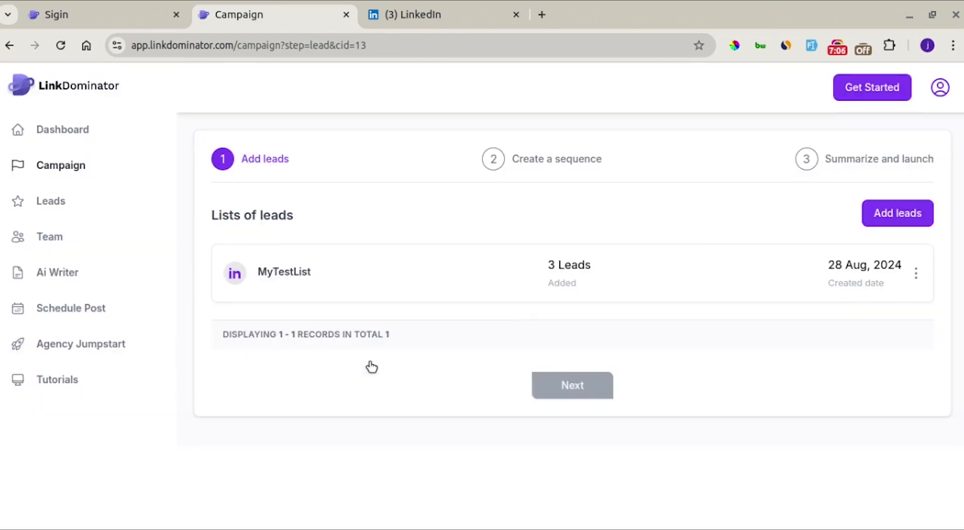
left_click(606, 388)
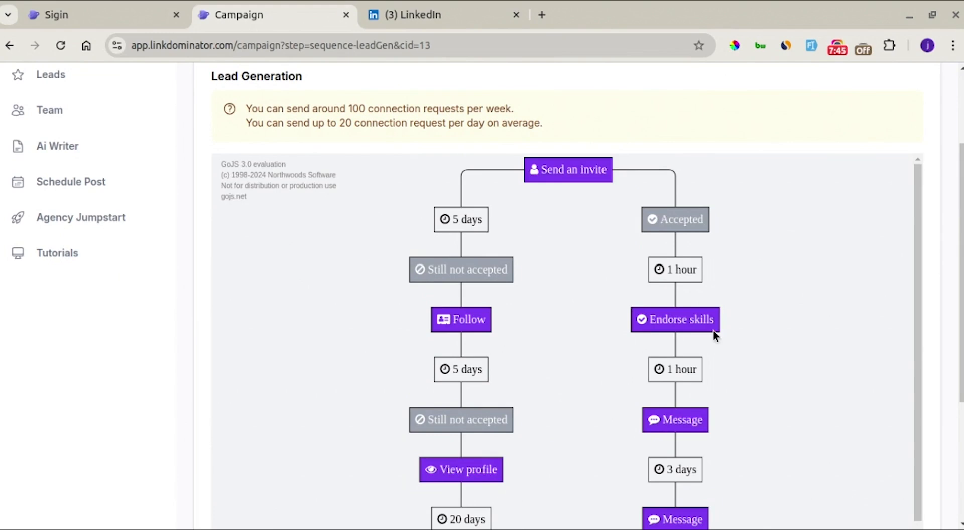
Examine the Lead Generation sequence, following the actions and delays of both the accepted and the still-not-accepted branches
scroll(703, 366, "down", 3)
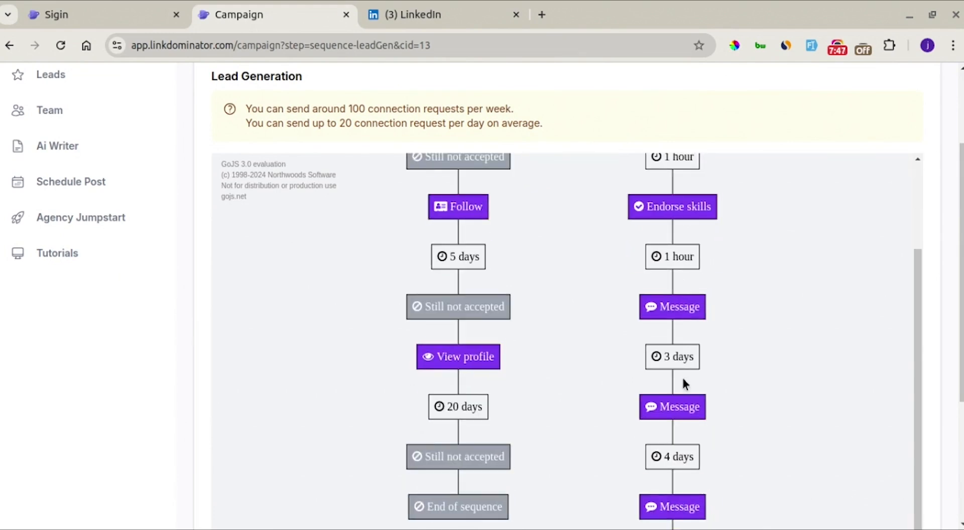
scroll(683, 391, "down", 3)
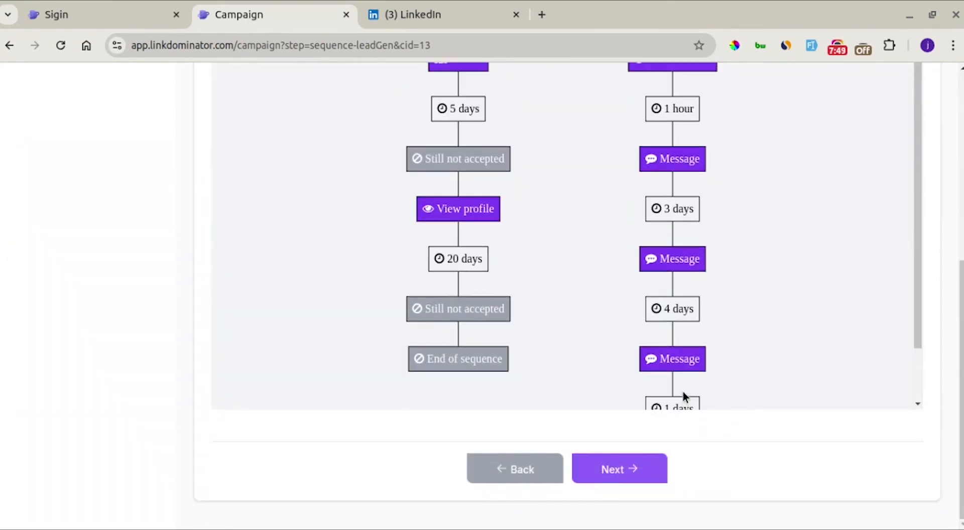
scroll(609, 322, "up", 3)
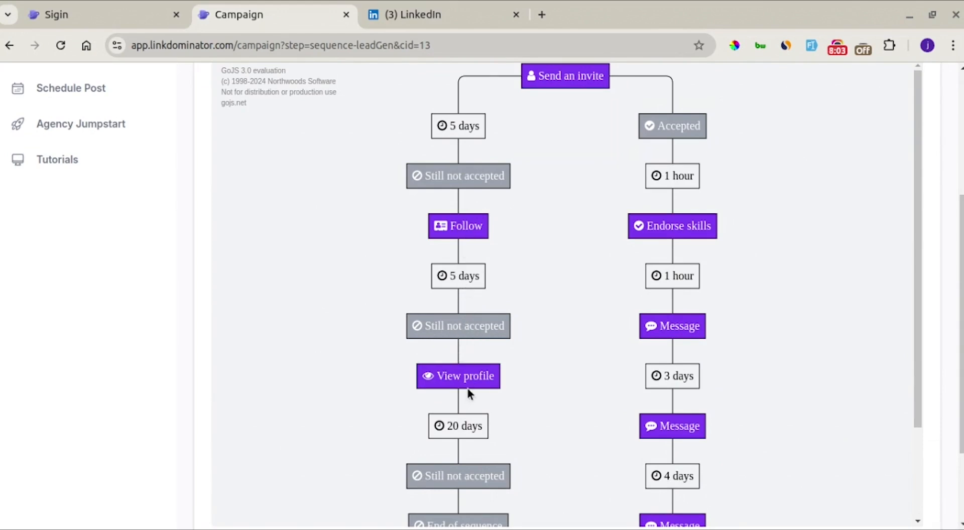
scroll(463, 379, "down", 2)
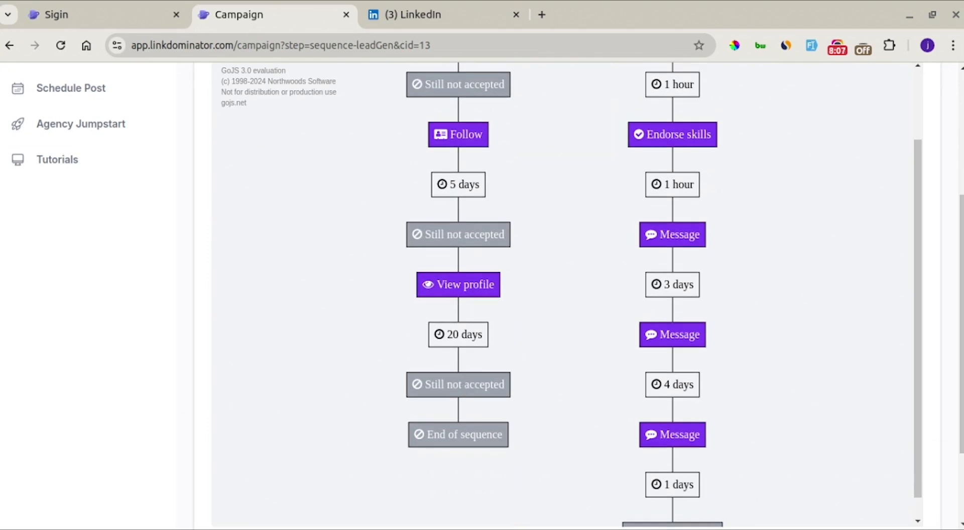
scroll(462, 377, "up", 3)
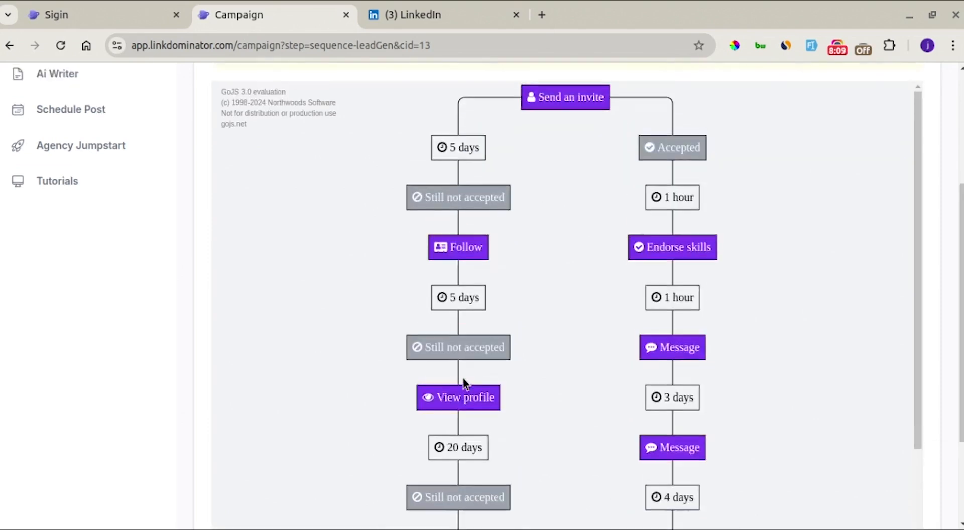
scroll(498, 288, "down", 3)
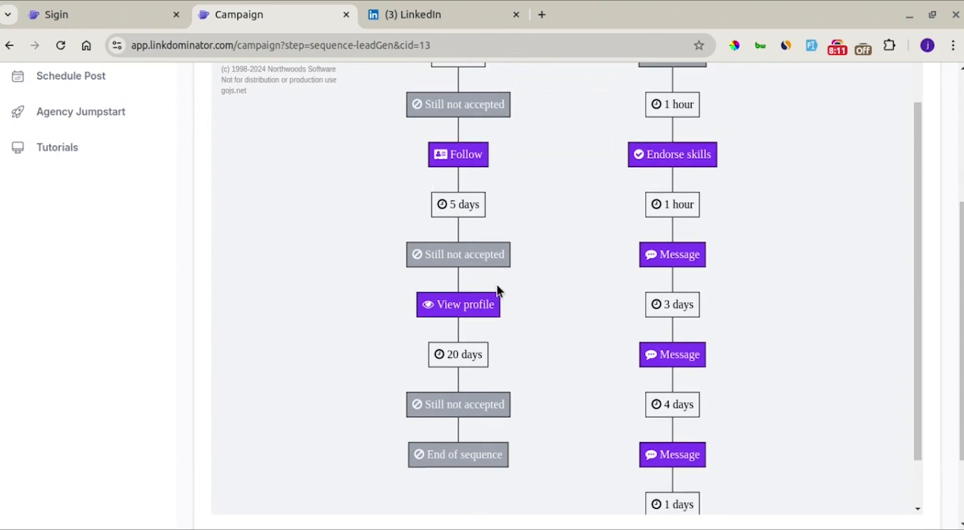
scroll(498, 290, "down", 3)
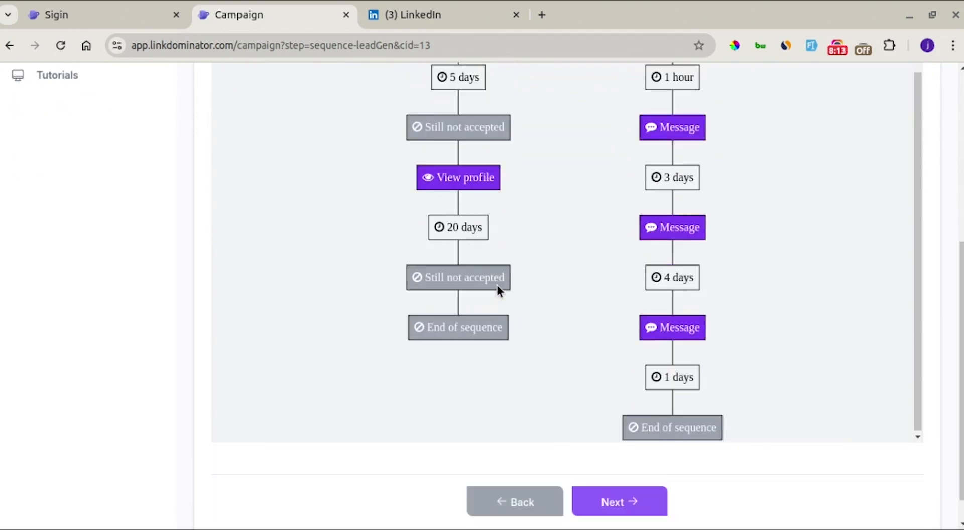
scroll(496, 284, "down", 1)
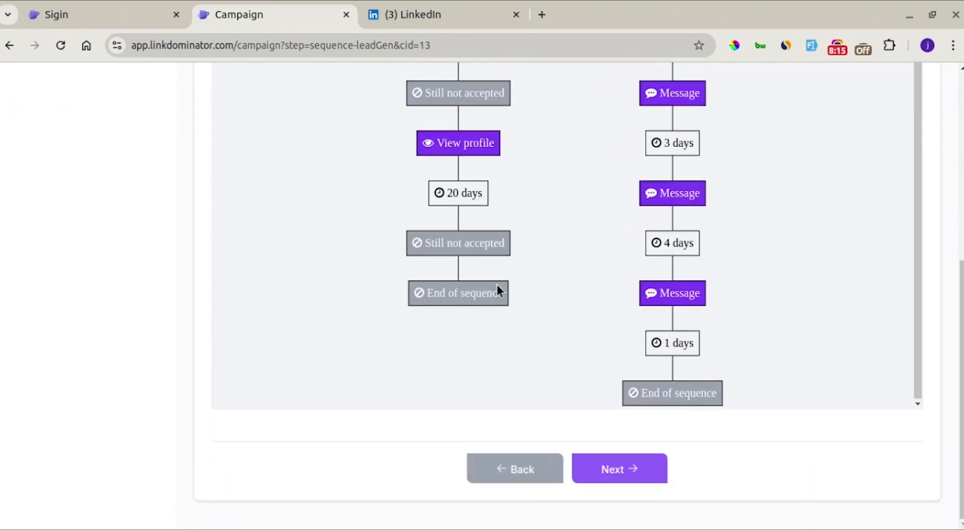
Set the delay after the View profile action to 5 days and apply it
left_click(474, 202)
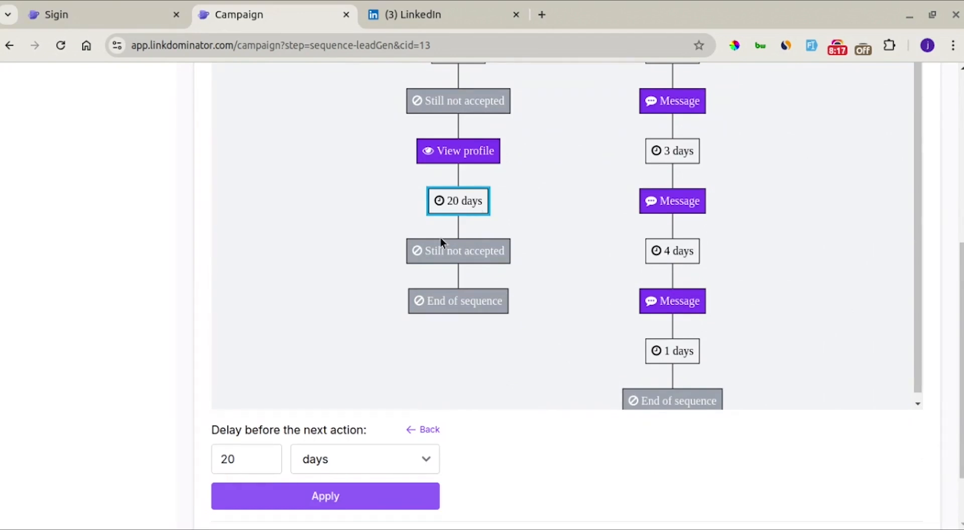
left_click_drag(246, 455, 207, 456)
type("5")
left_click(301, 502)
Look at the text options of the last Message action and the personalized note options of the invite, leaving both unedited
scroll(343, 337, "down", 3)
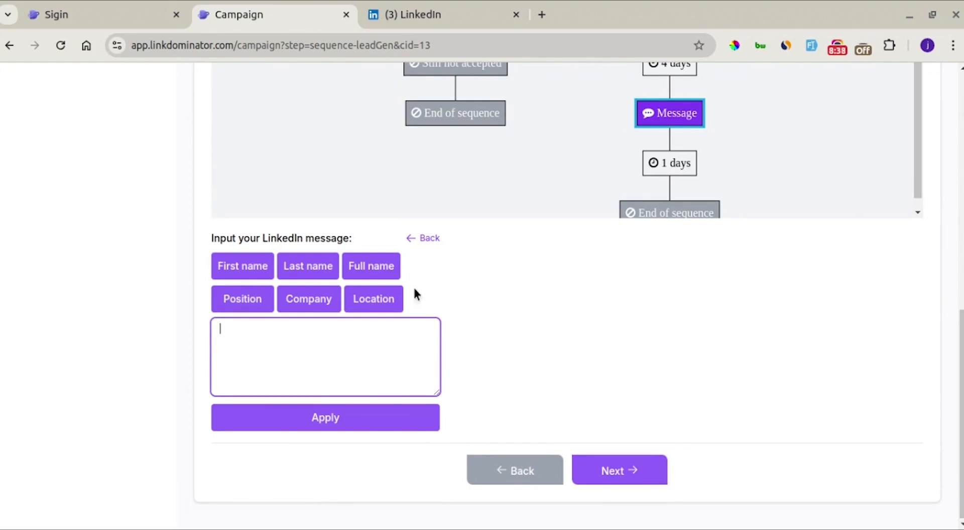
left_click(432, 241)
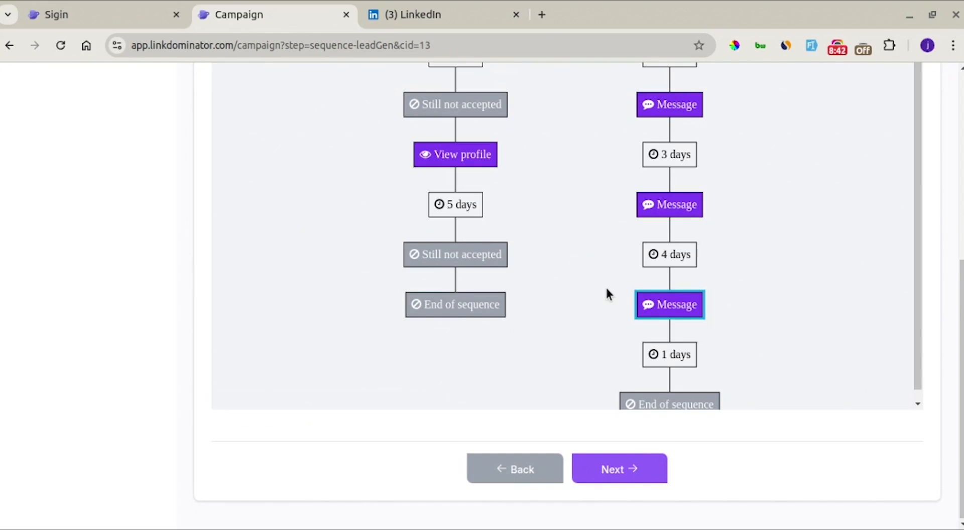
scroll(606, 289, "up", 10)
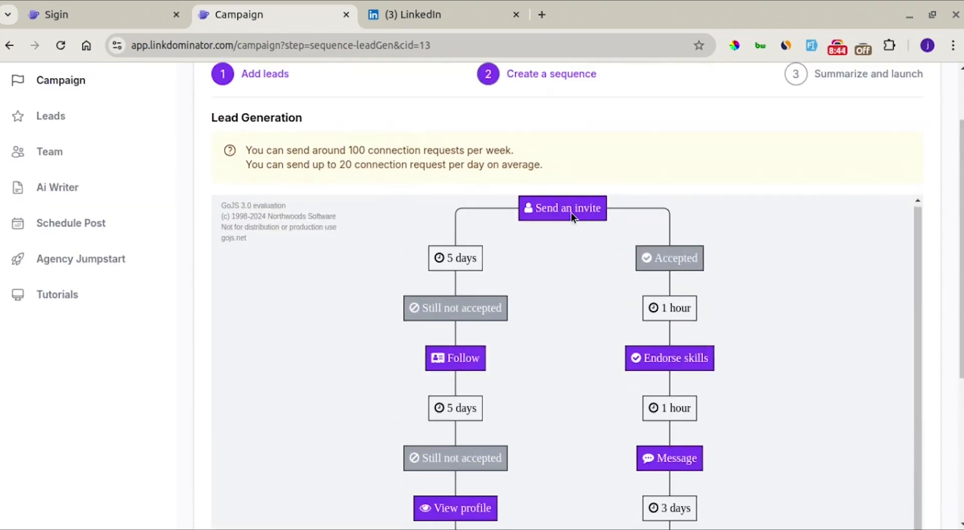
left_click(571, 212)
scroll(182, 284, "down", 1)
scroll(183, 284, "down", 7)
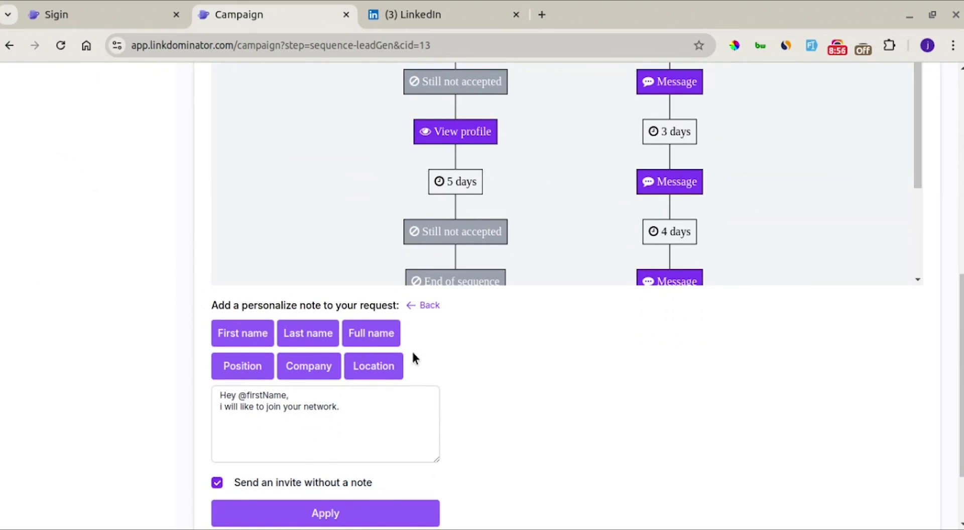
scroll(414, 357, "down", 2)
left_click(427, 226)
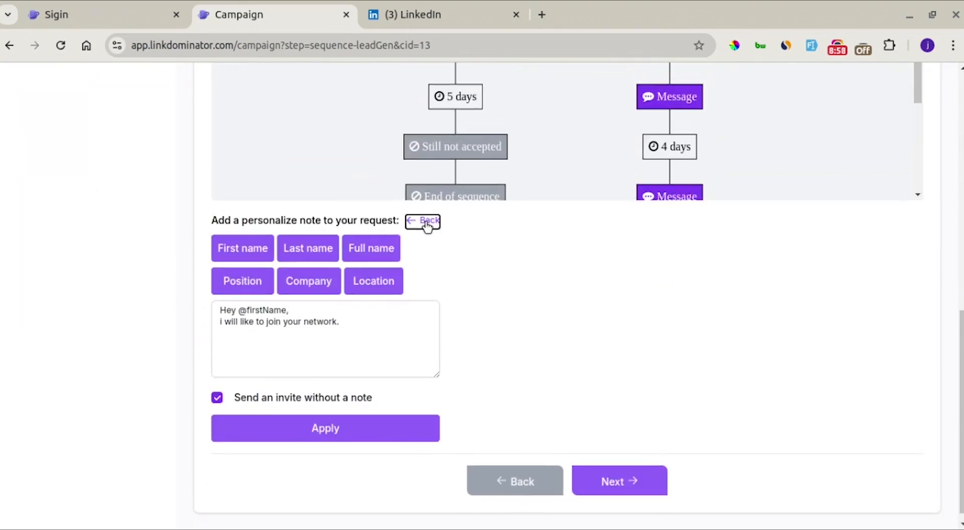
Go back to the sequence templates and open the Endorse My Skills sequence for viewing
scroll(503, 300, "up", 6)
scroll(503, 300, "down", 7)
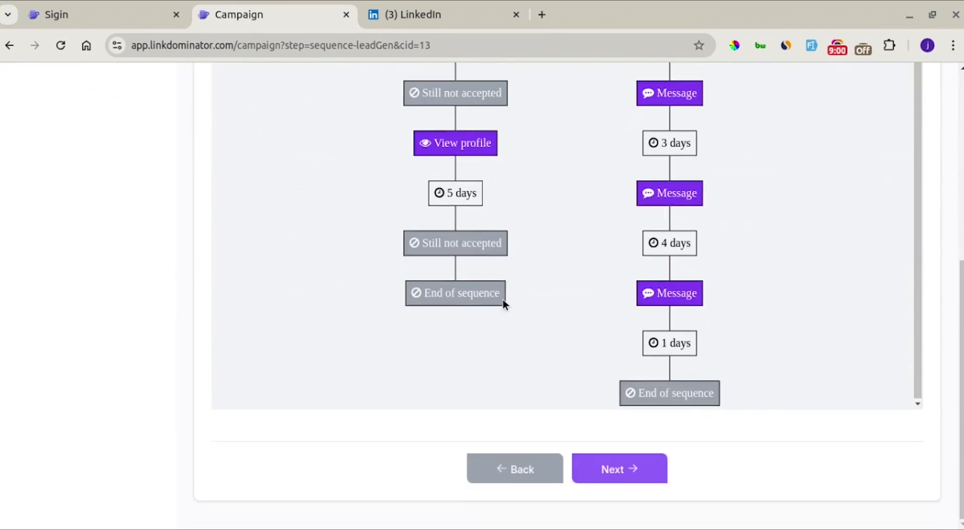
left_click(541, 474)
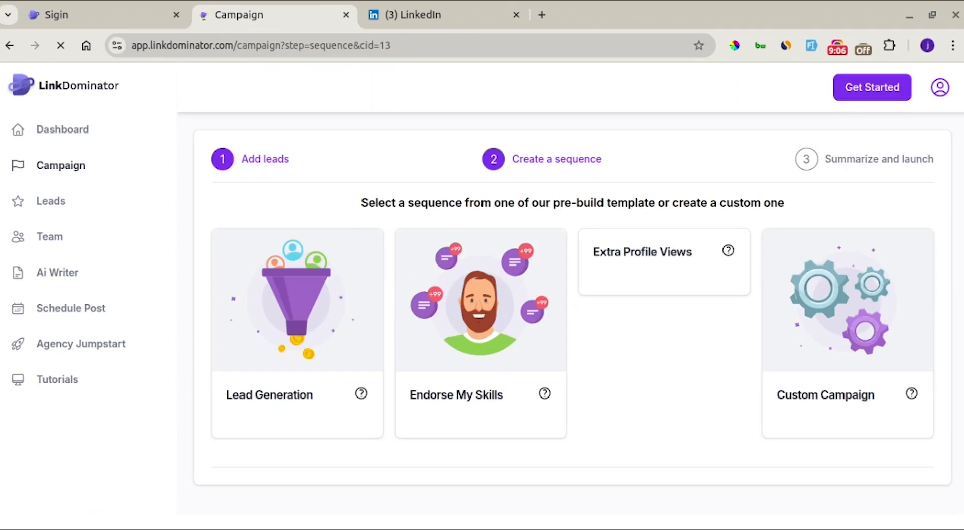
left_click(493, 353)
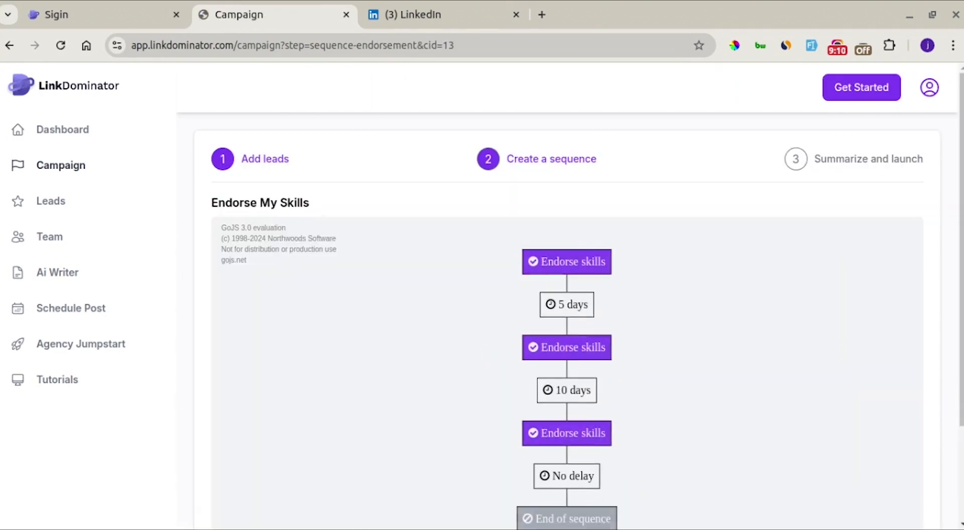
scroll(492, 353, "down", 3)
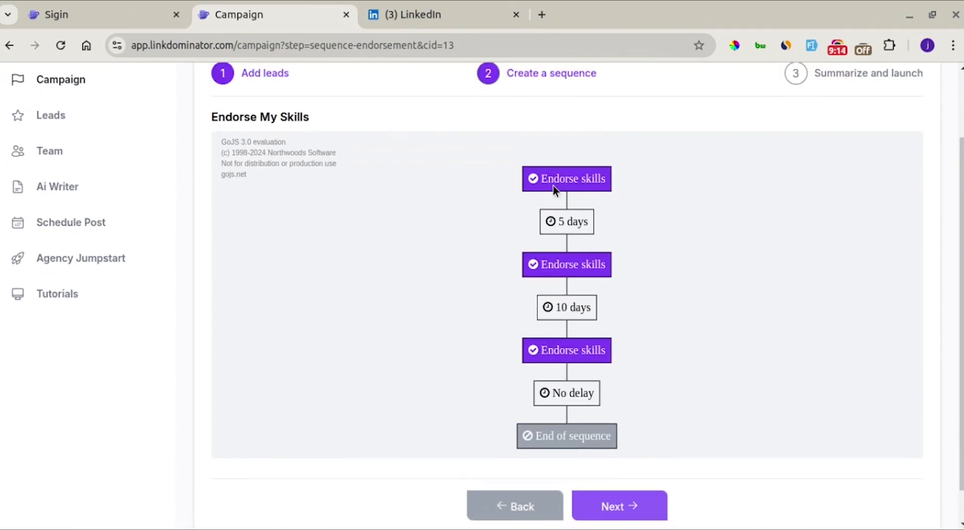
Look at the total-skills setting of the first Endorse skills action and the delay before the last endorsement
left_click(554, 185)
left_click(365, 362)
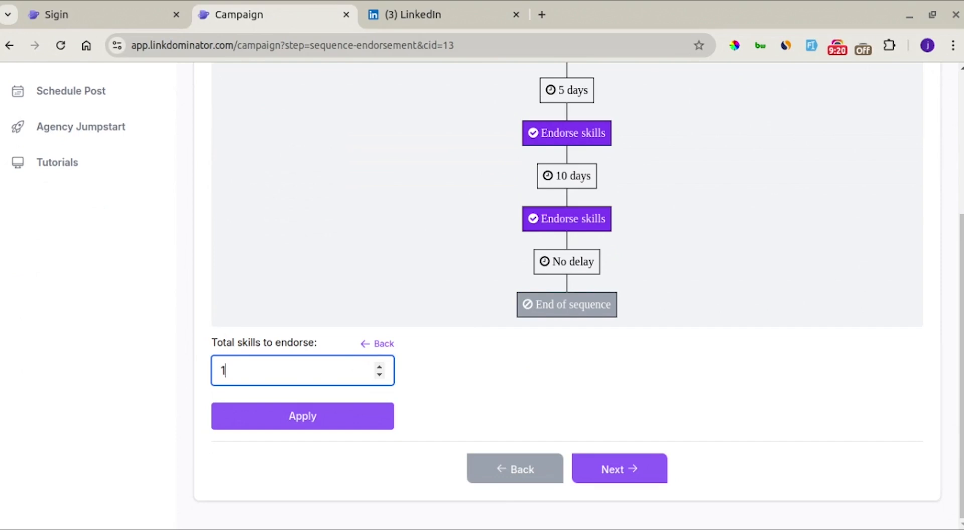
left_click(560, 174)
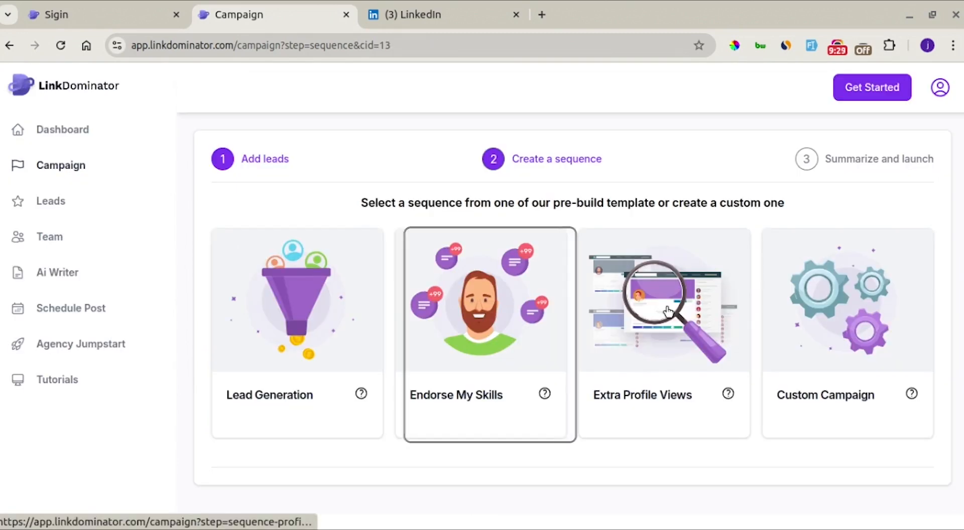
Choose the Custom Campaign template and add Send an invite as the first action of the sequence
left_click(790, 292)
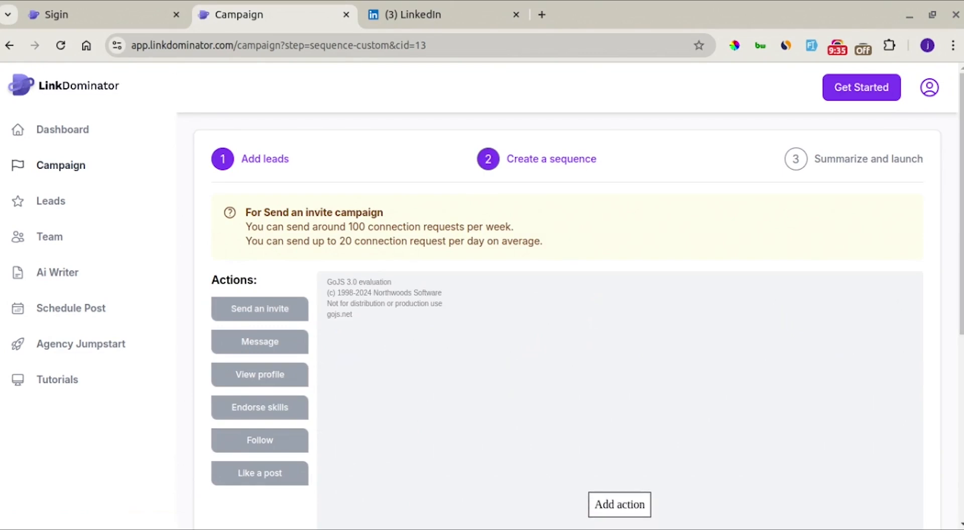
scroll(801, 224, "down", 2)
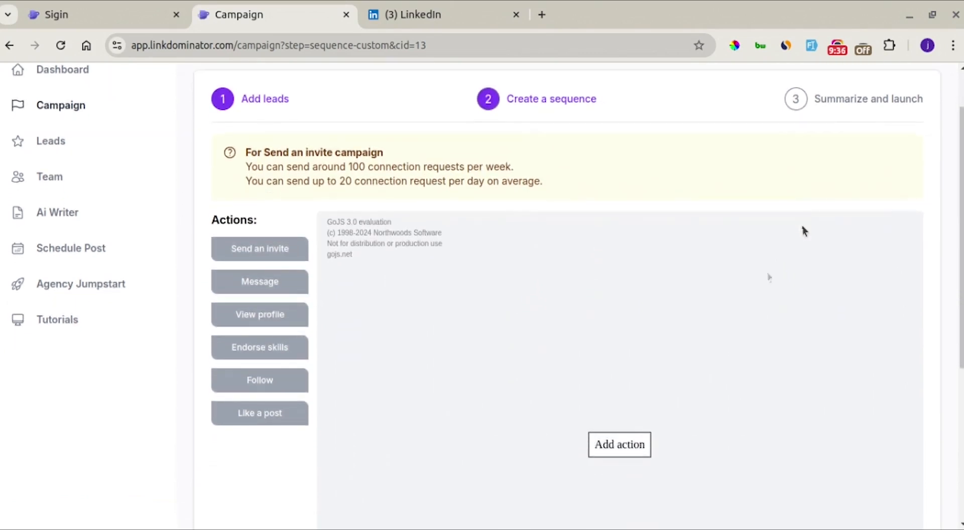
left_click(628, 442)
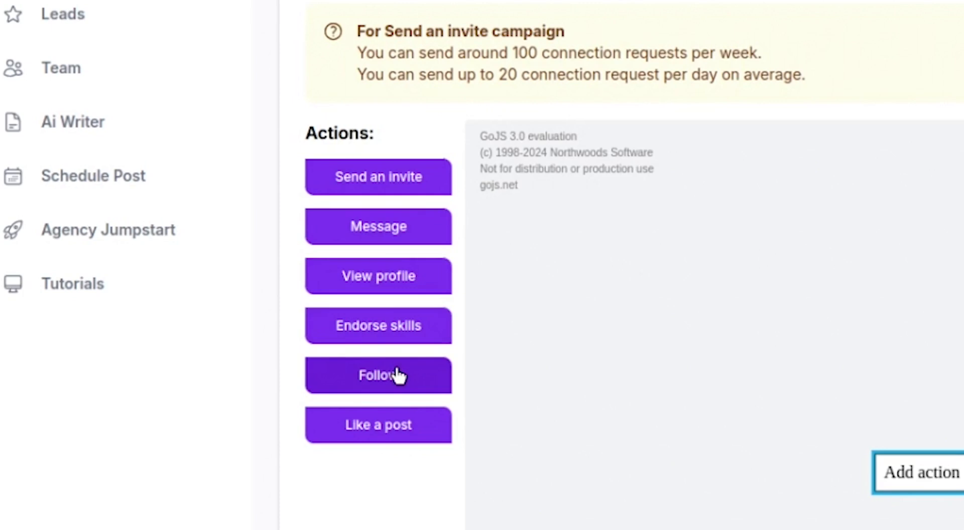
left_click(373, 173)
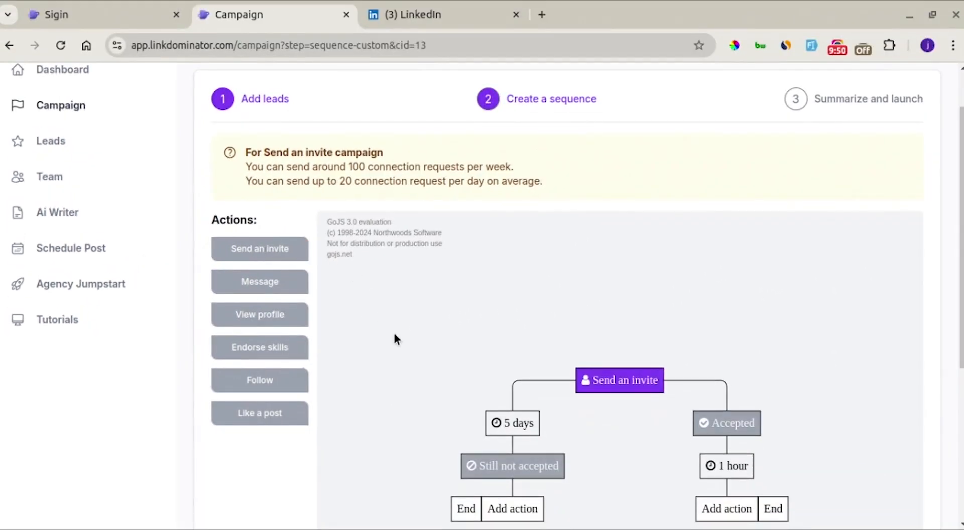
Look at the personalized note options of the Send an invite action, then close them without editing
scroll(493, 323, "down", 3)
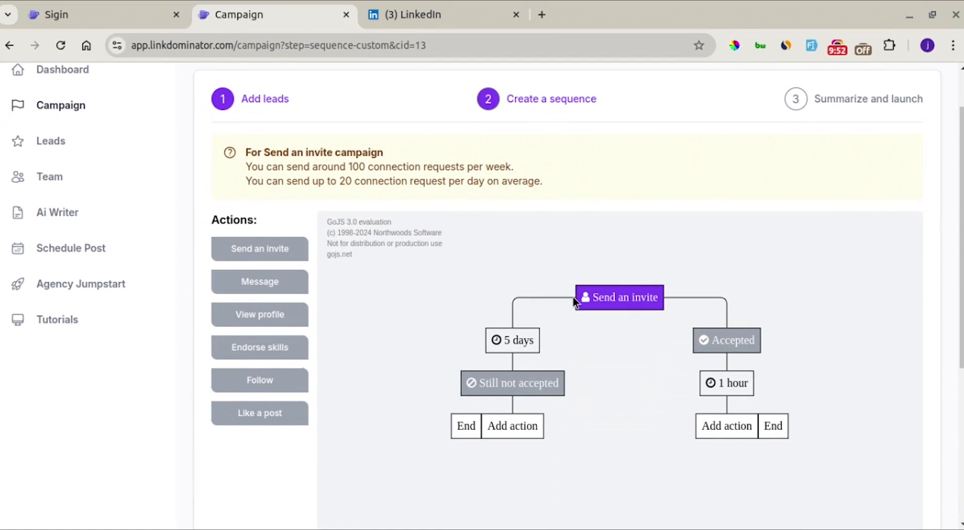
scroll(899, 168, "down", 3)
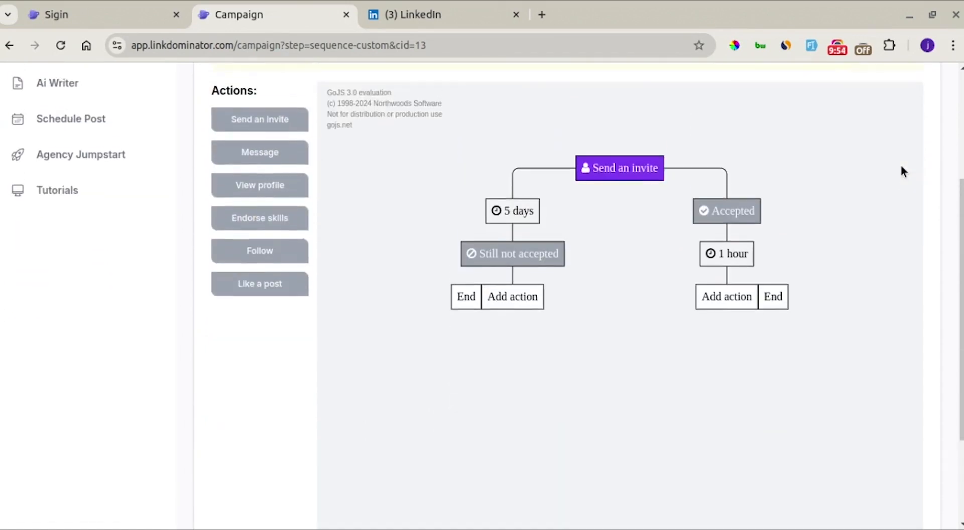
left_click(647, 171)
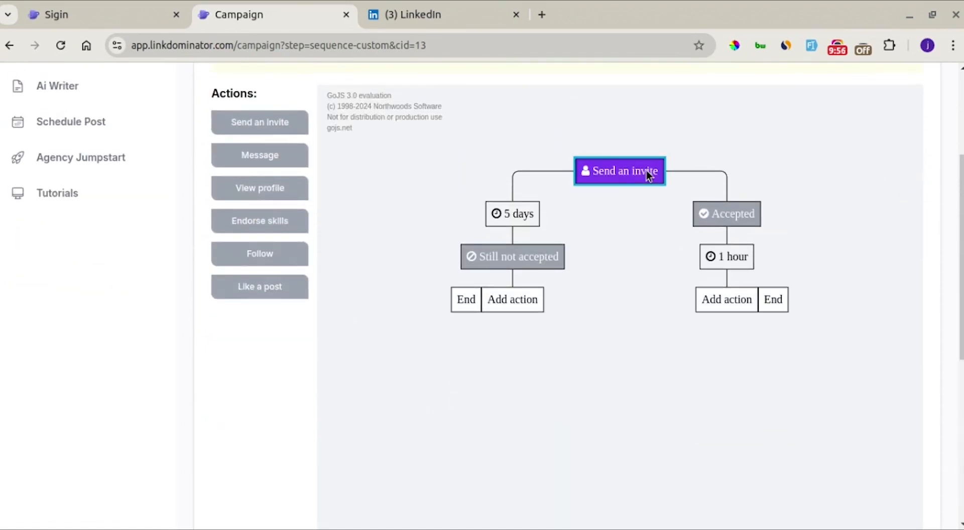
scroll(295, 364, "down", 5)
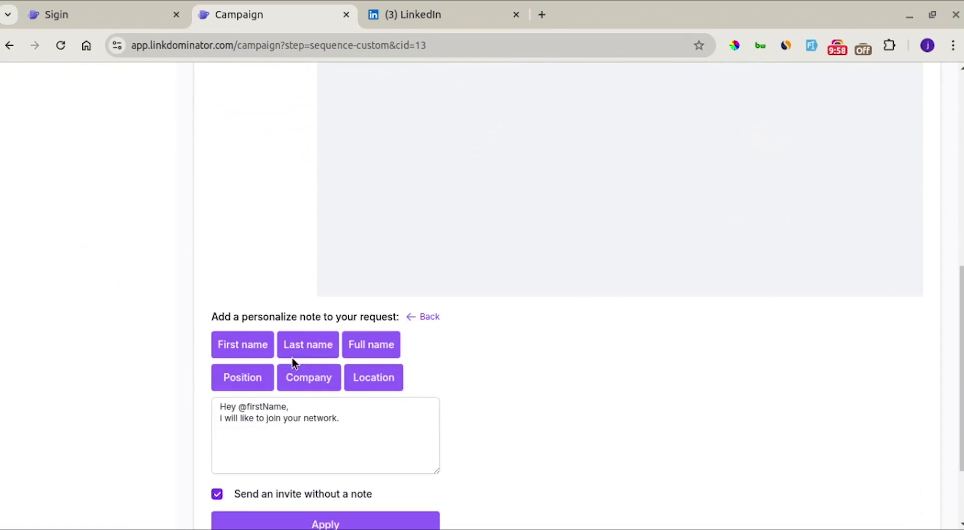
scroll(337, 453, "up", 4)
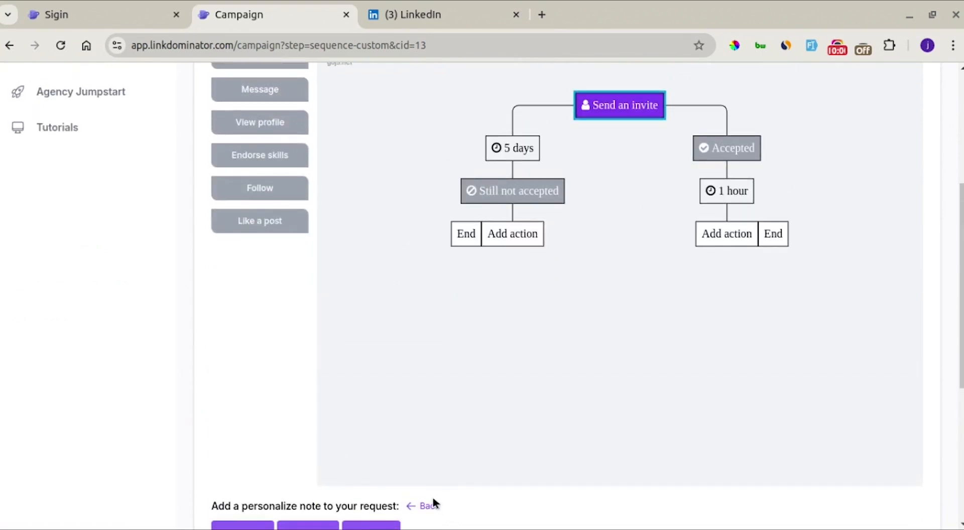
left_click(433, 504)
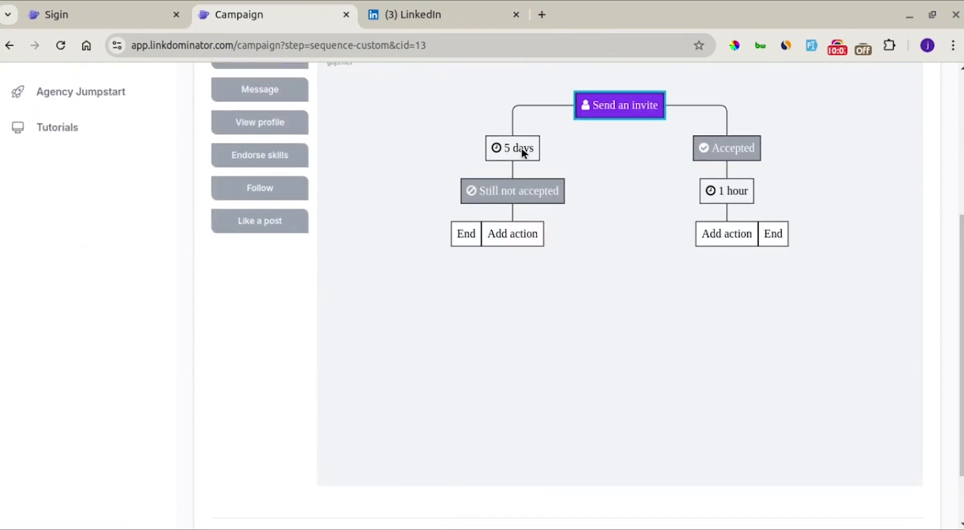
Add View profile, Follow and Like a post actions to the Still not accepted branch and end that branch
scroll(294, 260, "up", 3)
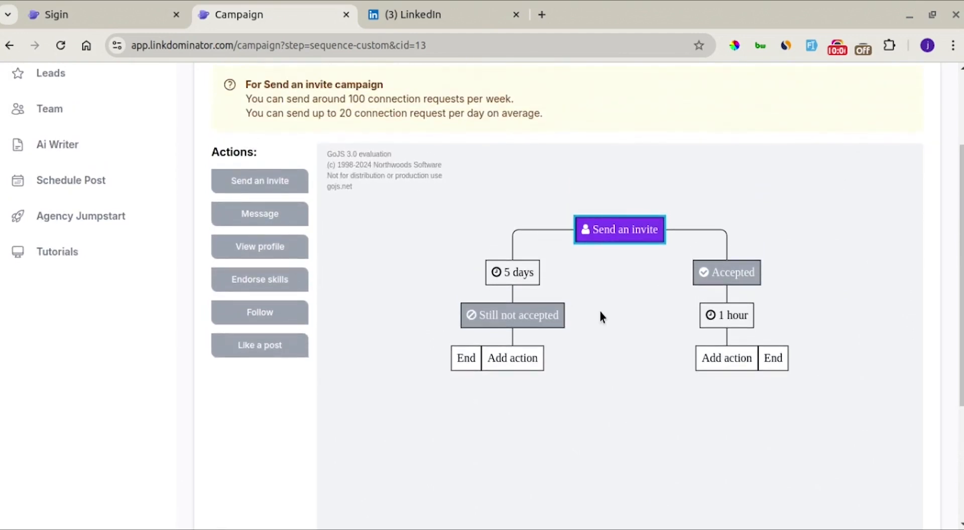
left_click(527, 358)
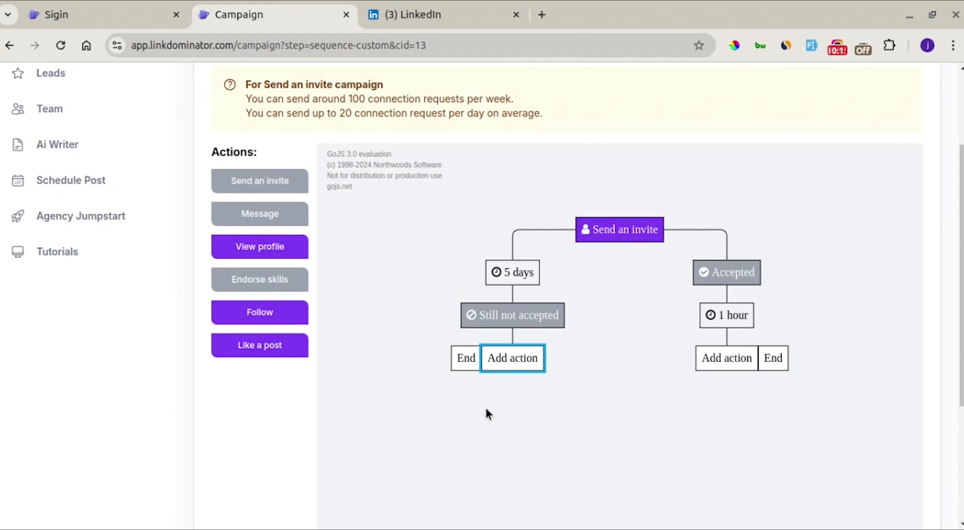
left_click(280, 251)
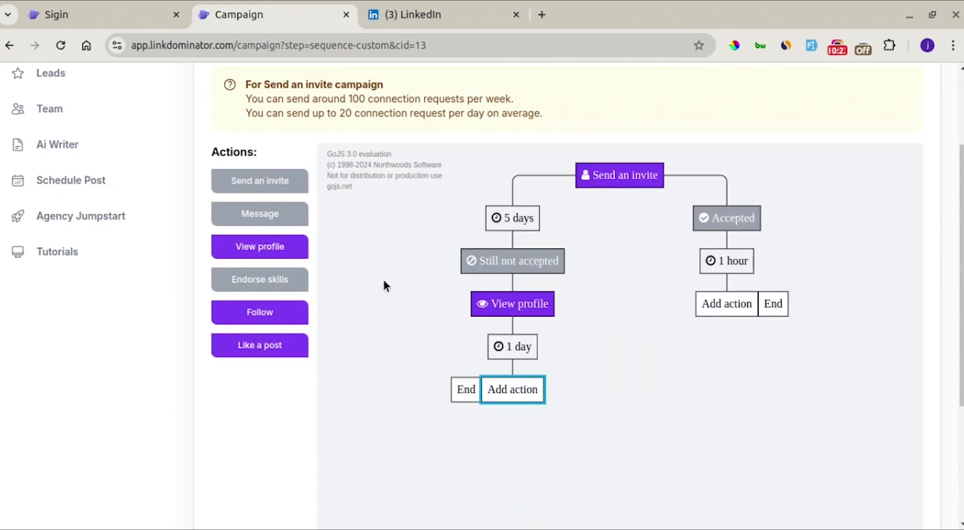
left_click(284, 316)
scroll(371, 367, "down", 1)
left_click(496, 417)
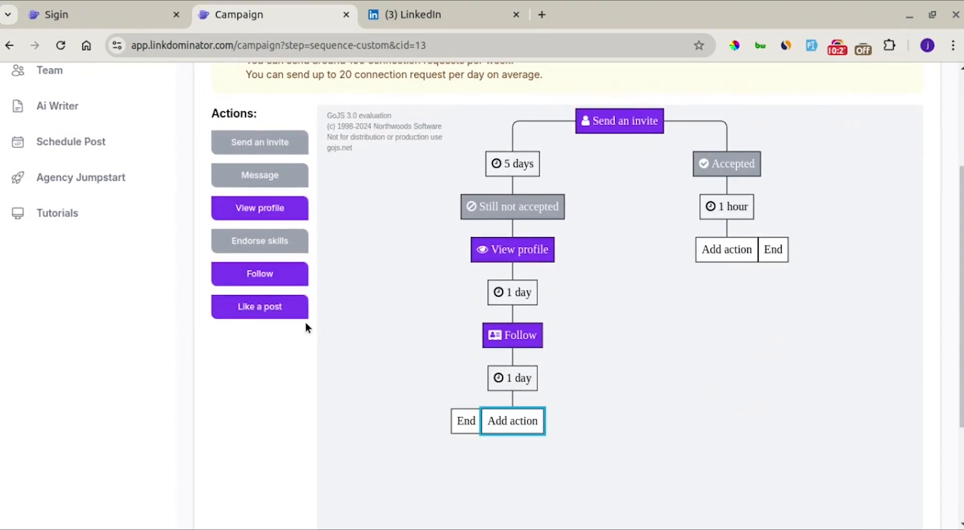
left_click(293, 313)
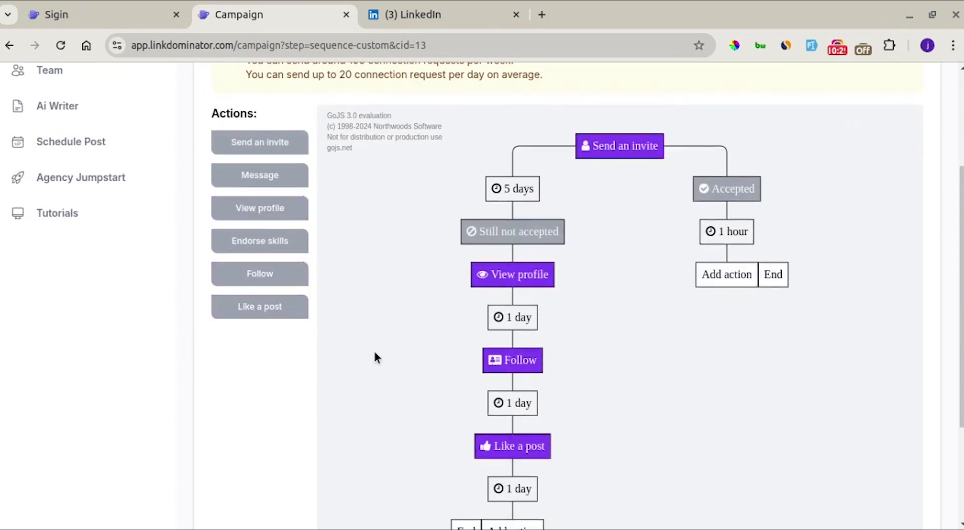
scroll(375, 356, "down", 2)
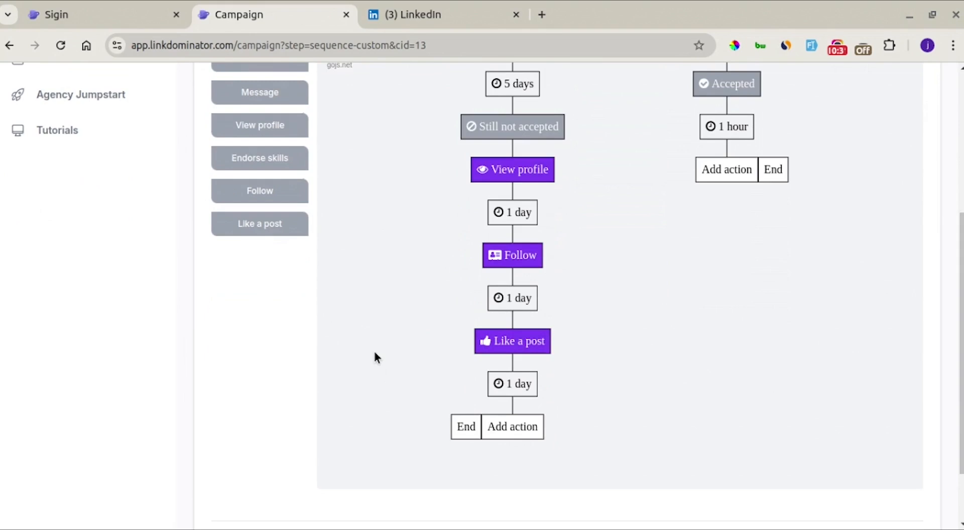
left_click(466, 428)
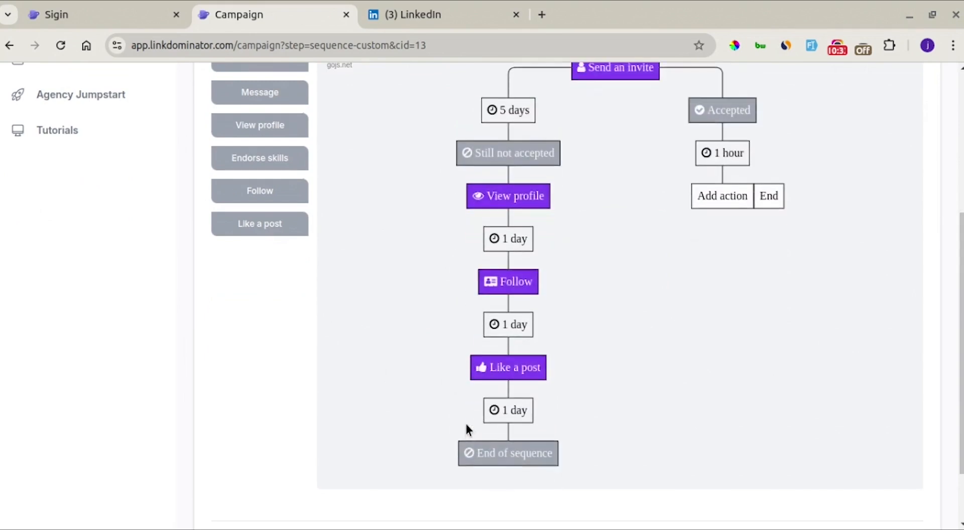
Add a Message action after the 1 hour delay in the Accepted branch
scroll(467, 429, "up", 3)
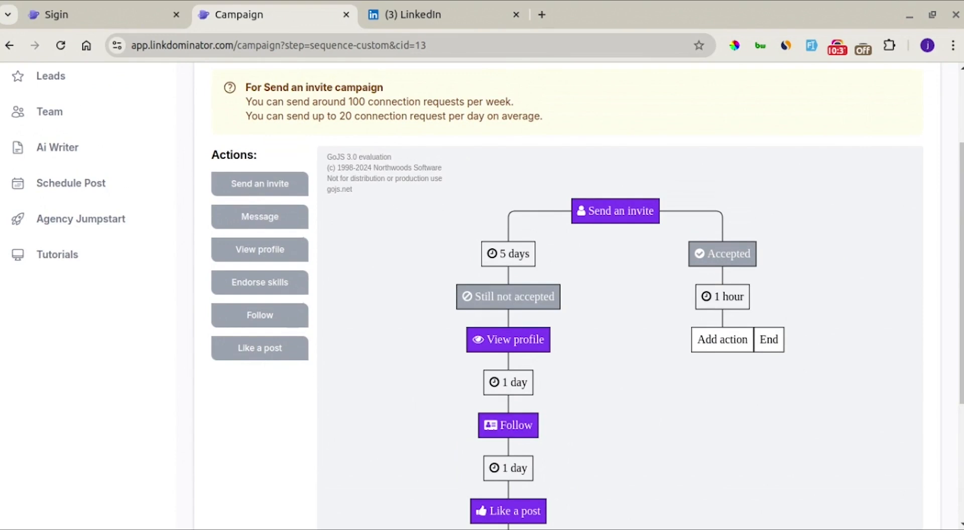
scroll(732, 389, "up", 1)
left_click(731, 390)
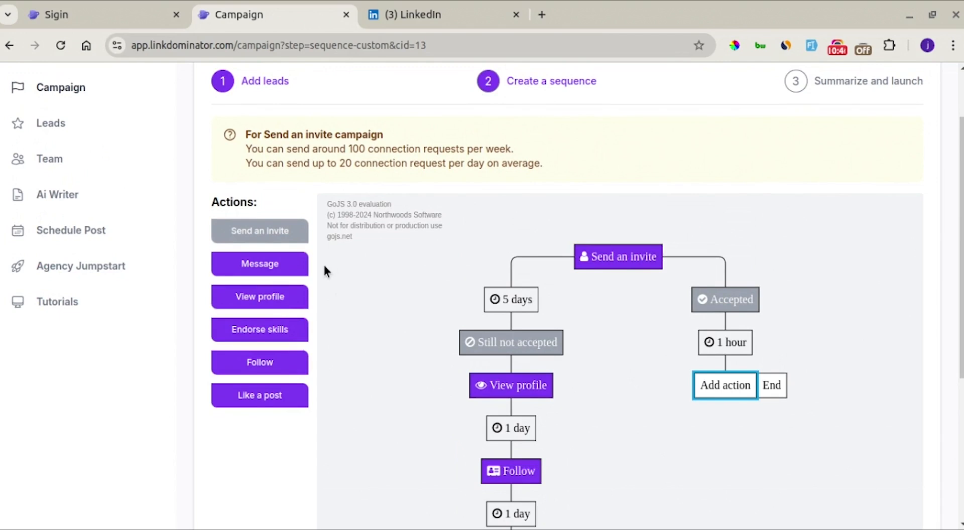
left_click(288, 271)
left_click(718, 359)
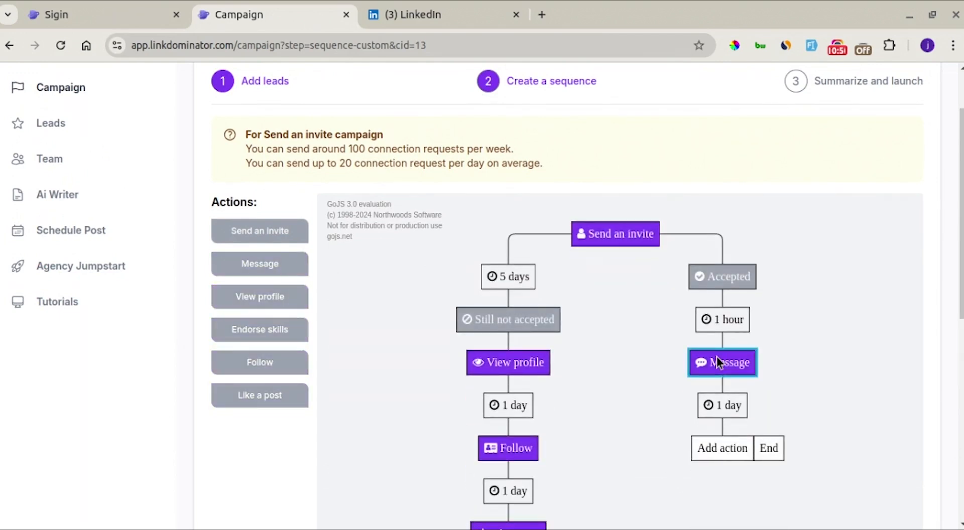
key("BackSpace")
type("Hi")
left_click(249, 339)
left_click(314, 413)
type(", tahnks")
key("BackSpace")
key("BackSpace")
key("BackSpace")
key("BackSpace")
key("BackSpace")
key("BackSpace")
type("hanks for a")
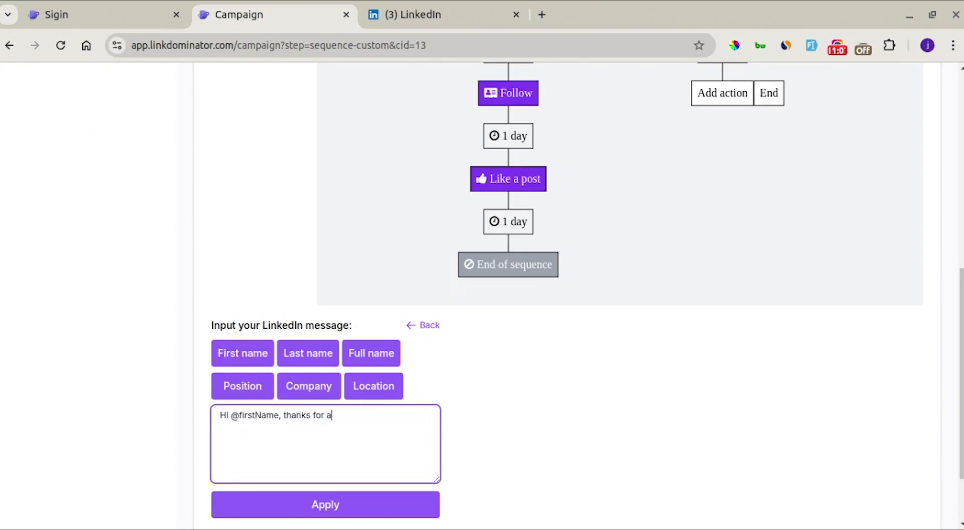
type("ccepting my connection request")
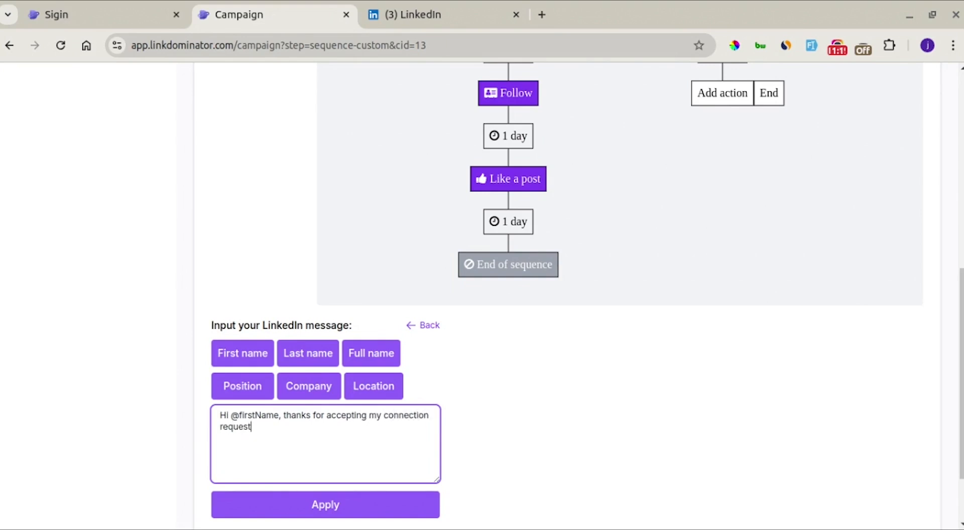
left_click(351, 511)
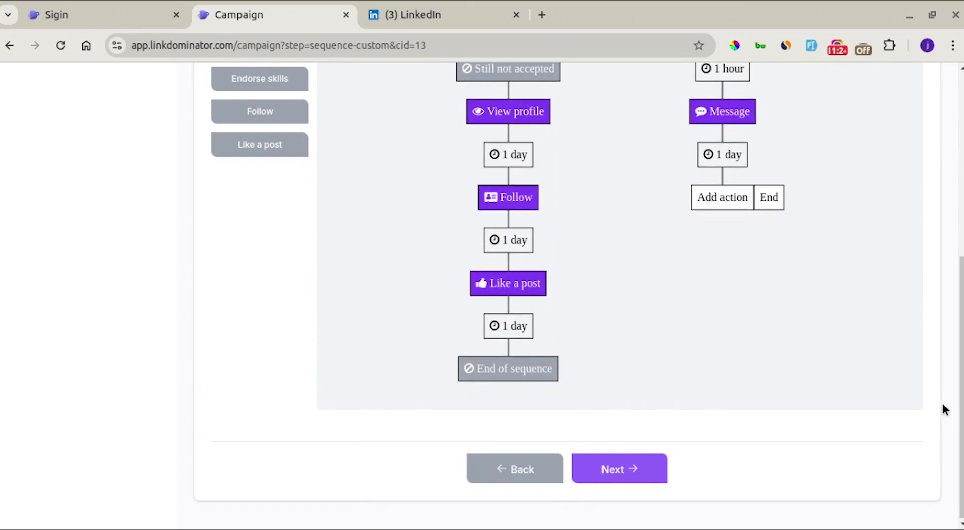
Reopen the Message action of the Accepted branch to check its saved text, then close its options
scroll(941, 404, "up", 3)
left_click(731, 258)
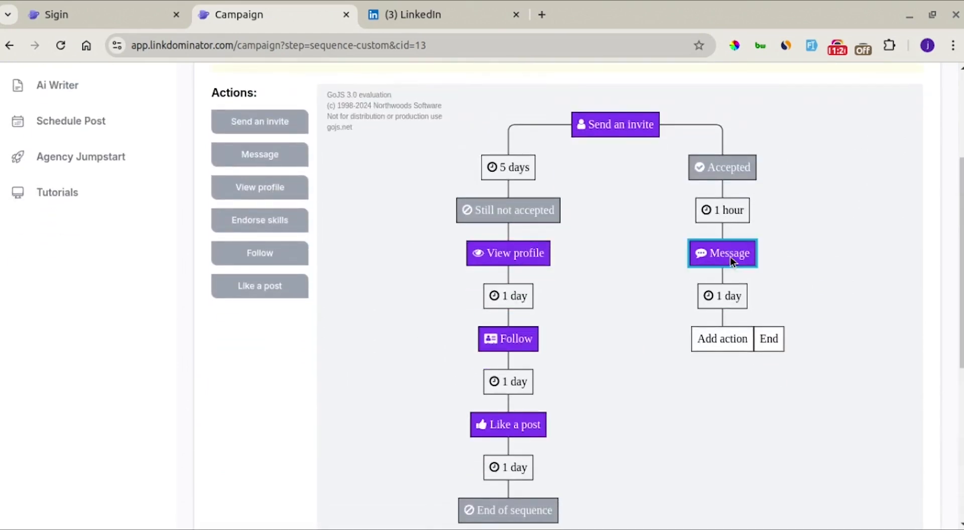
scroll(942, 300, "down", 6)
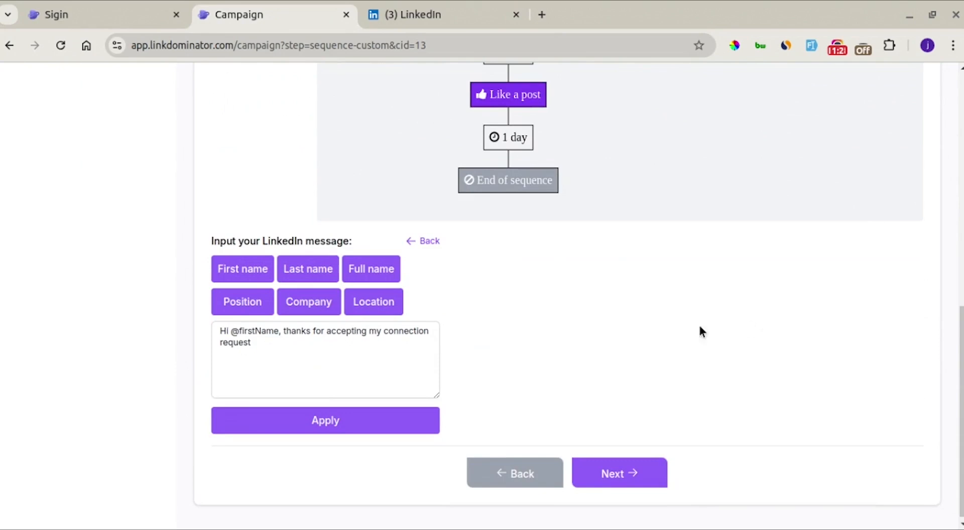
left_click(433, 247)
scroll(946, 382, "up", 3)
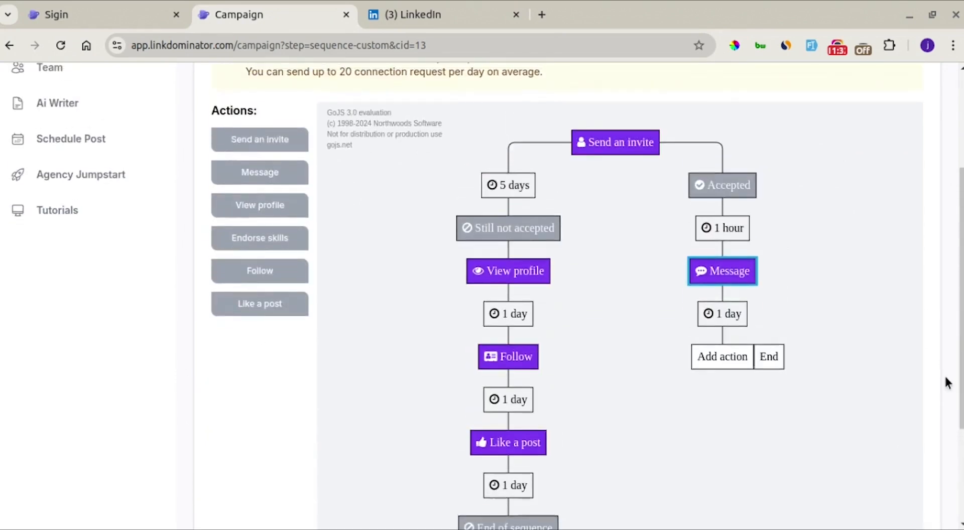
Add Endorse skills and Follow actions after the message in the Accepted branch and end that branch
scroll(947, 383, "up", 1)
left_click(721, 385)
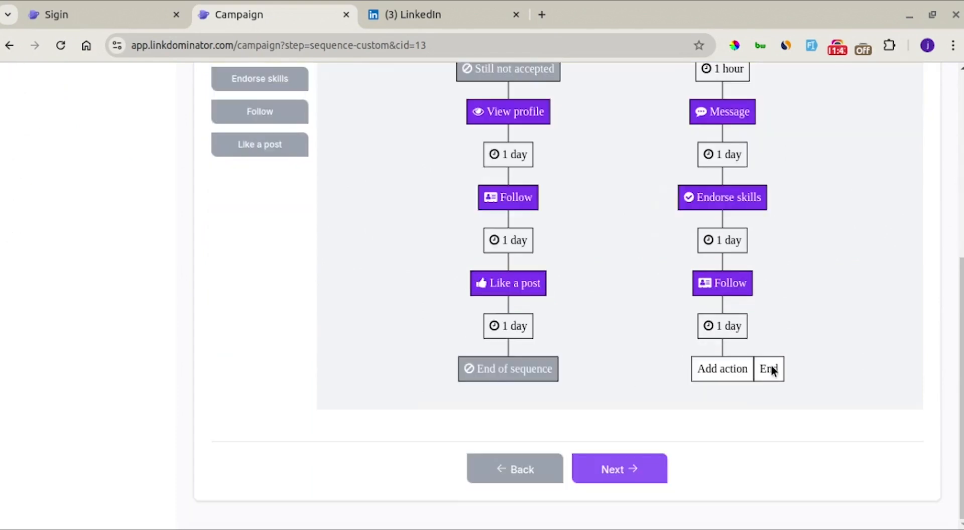
left_click(770, 366)
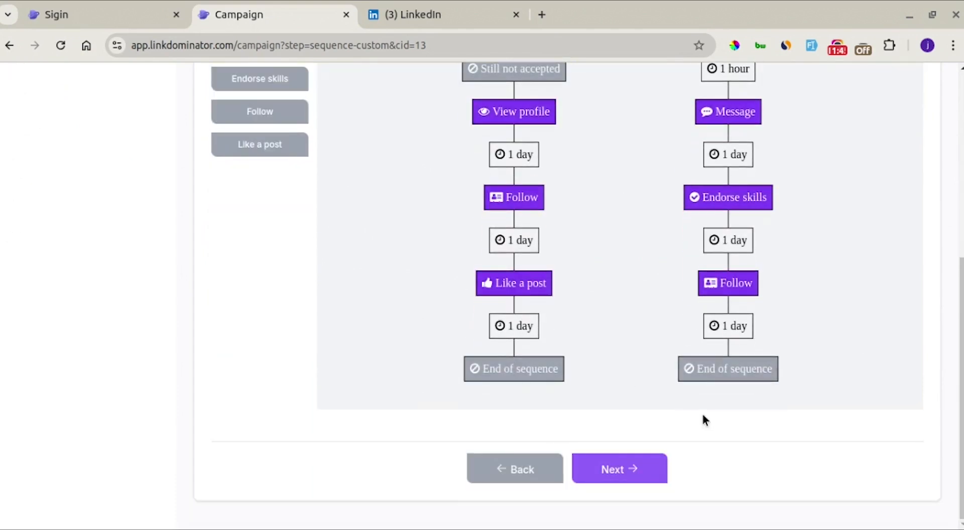
Continue to the campaign summary, name the campaign "Custom Lead Test" and save it
left_click(622, 471)
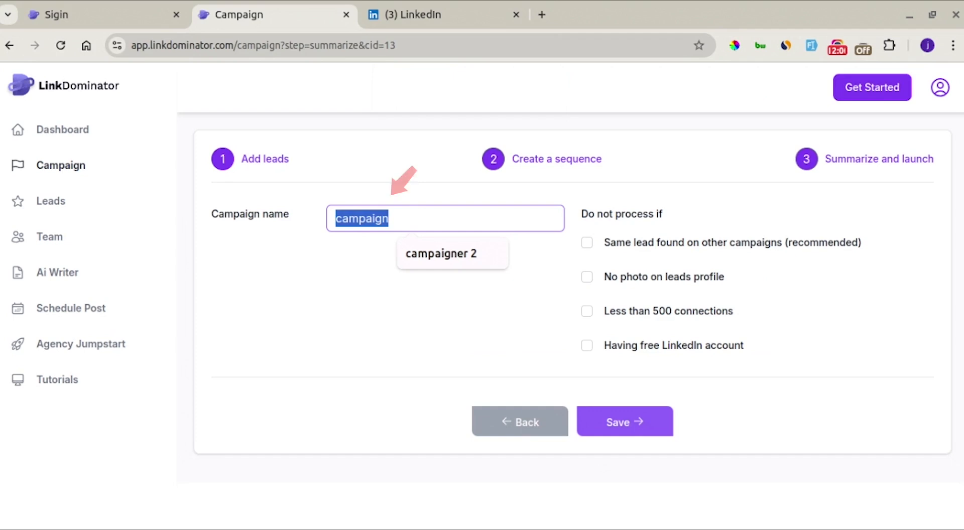
type("Custom")
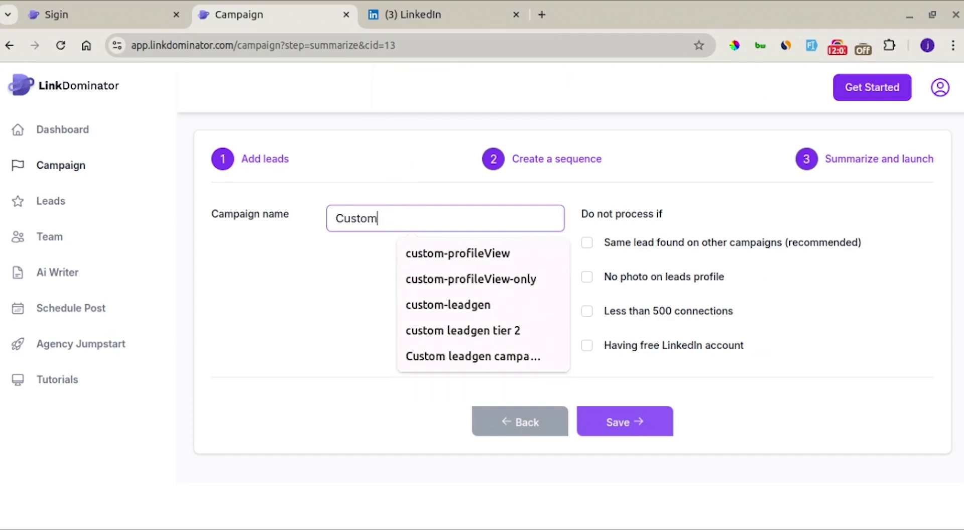
type(" Lead ")
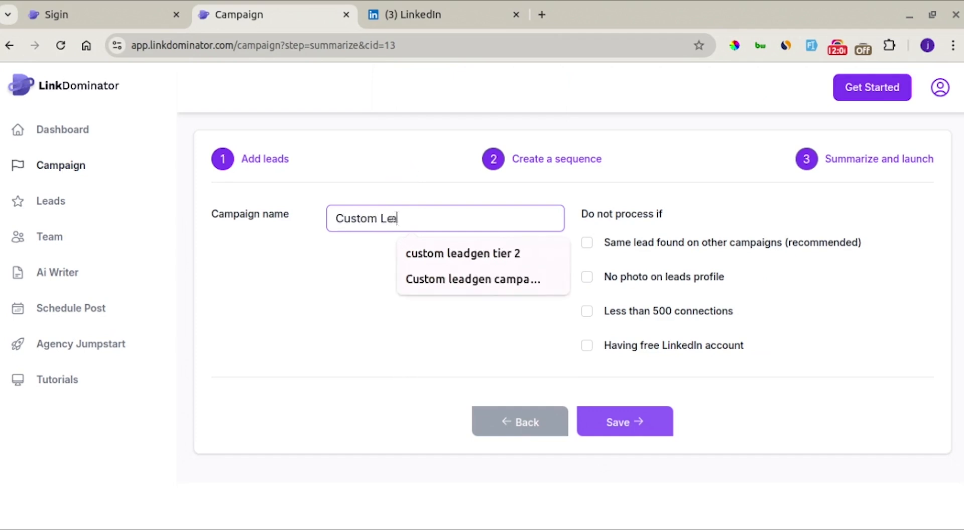
type("Test")
left_click(495, 270)
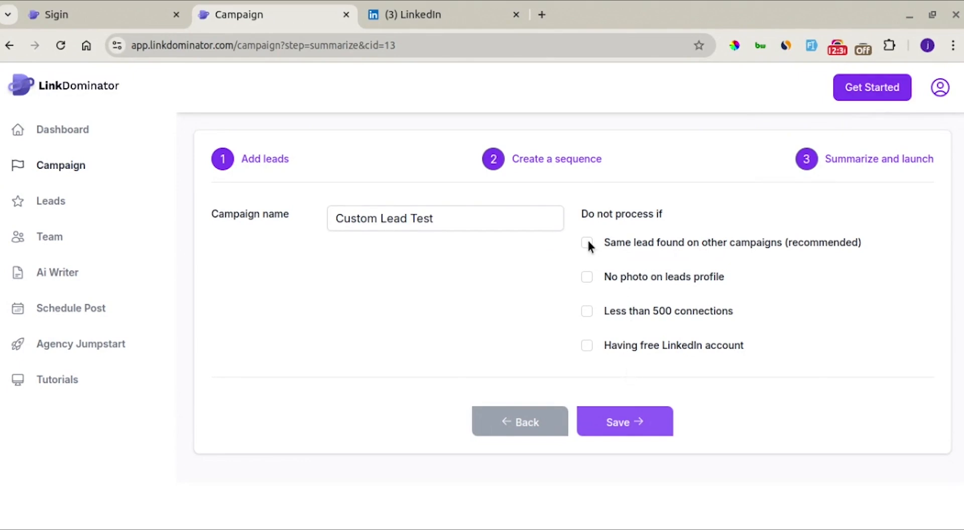
left_click(623, 423)
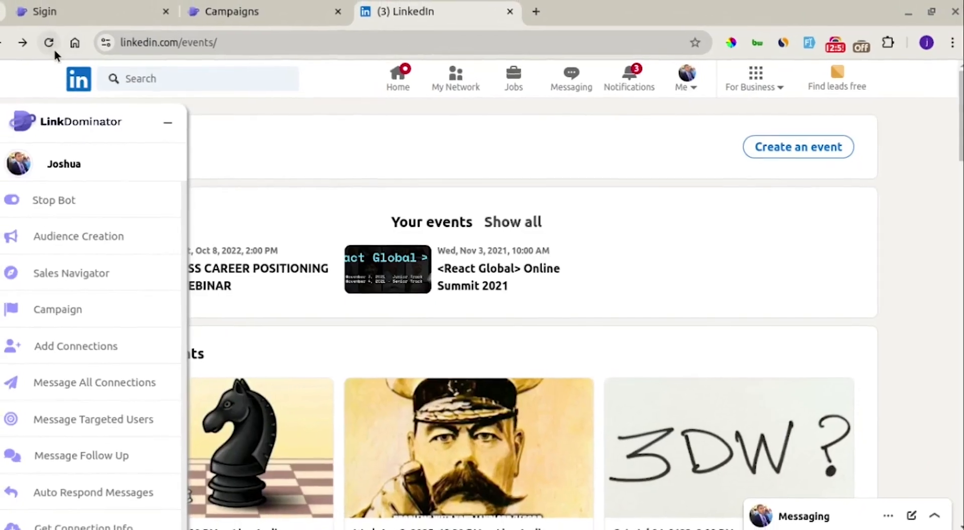
Reload the LinkedIn events page, open the LinkDominator campaign list to check the saved campaigns, and close it
left_click(60, 46)
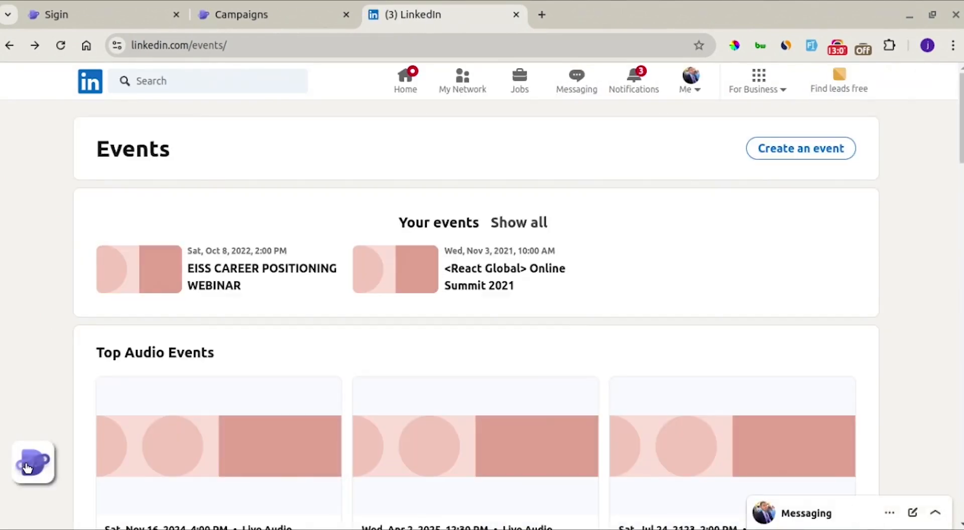
left_click(50, 462)
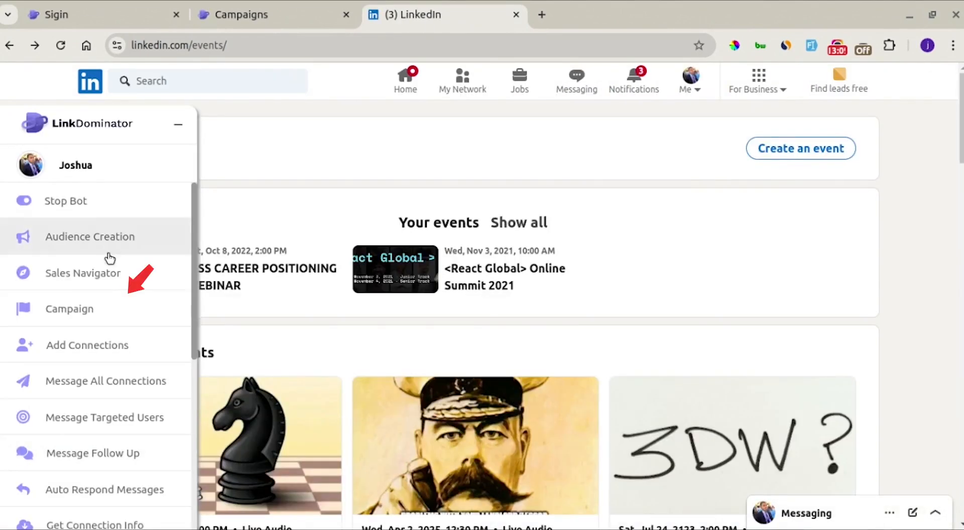
left_click(103, 320)
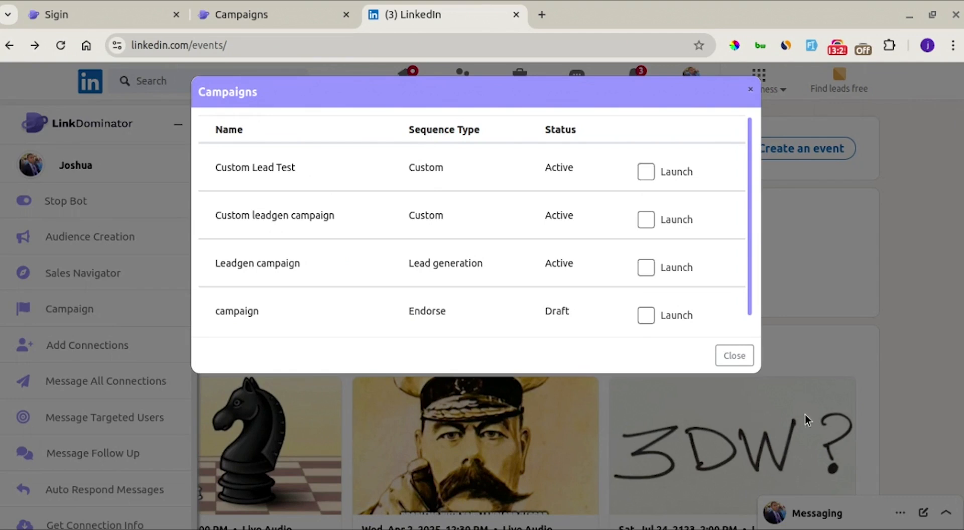
left_click(743, 360)
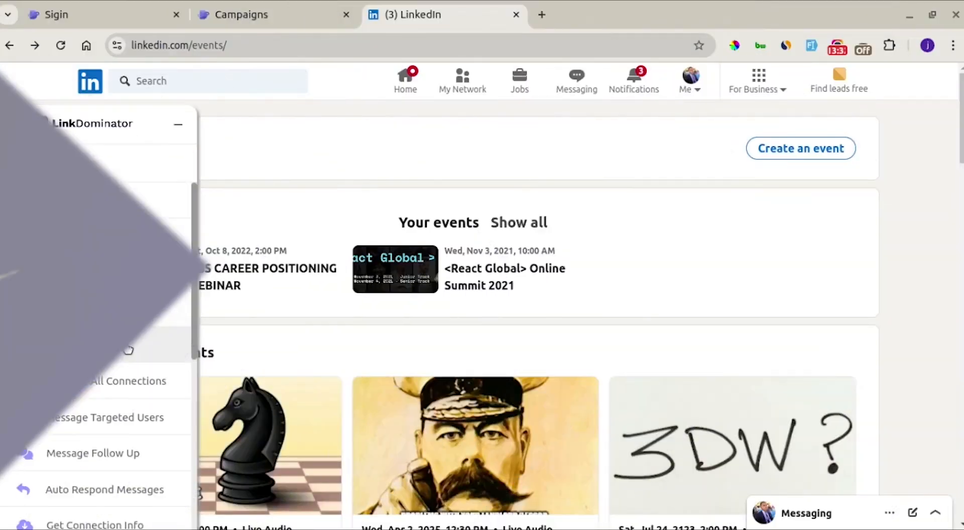
Open the Add New Connections form and examine its audience, search, filter, engagement and limit settings
left_click(127, 347)
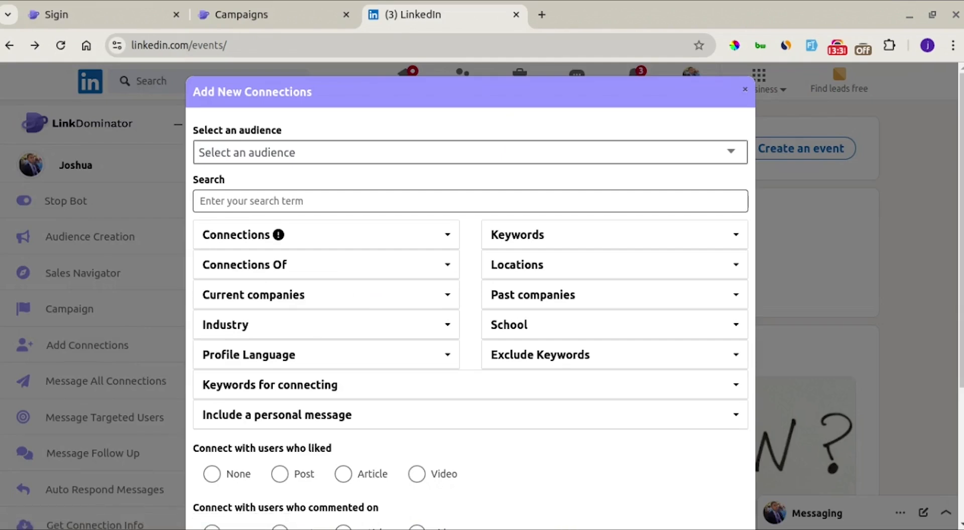
scroll(462, 284, "down", 3)
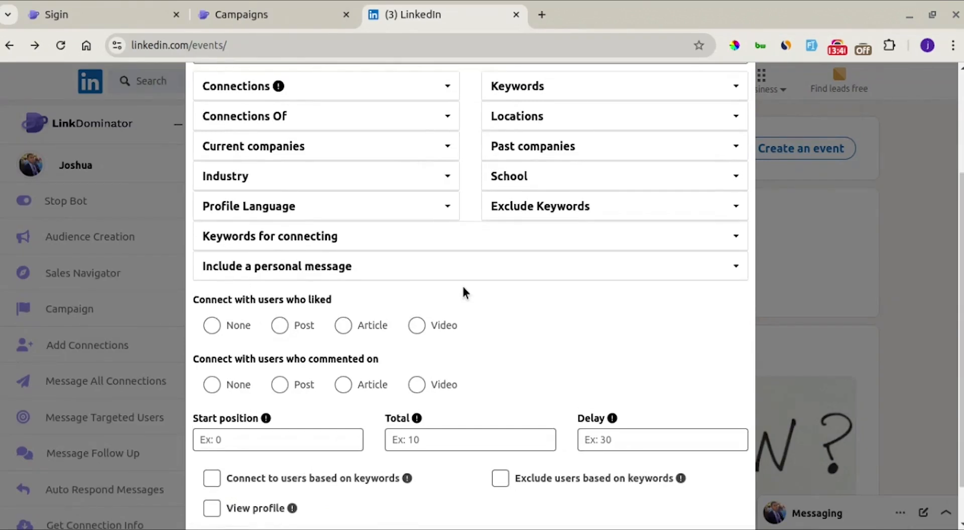
scroll(462, 285, "up", 3)
left_click(389, 190)
left_click(389, 155)
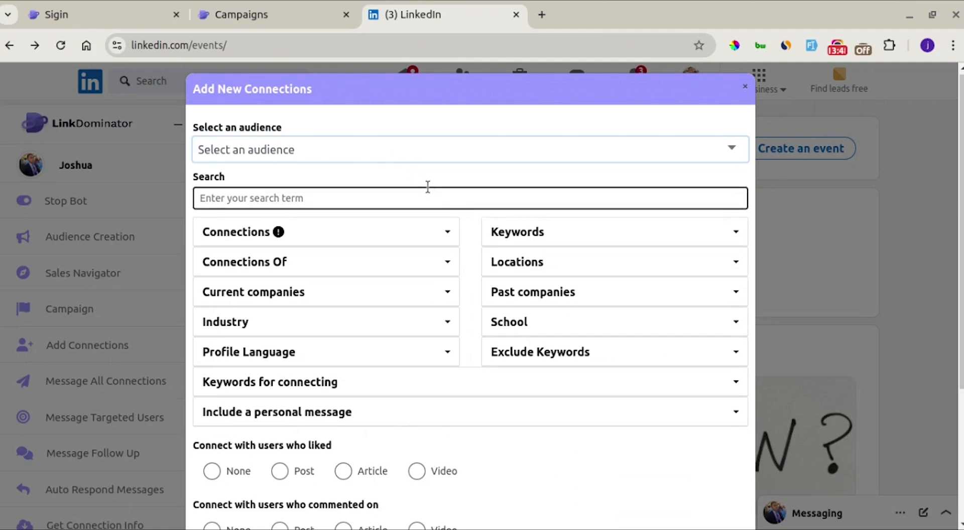
scroll(466, 230, "down", 1)
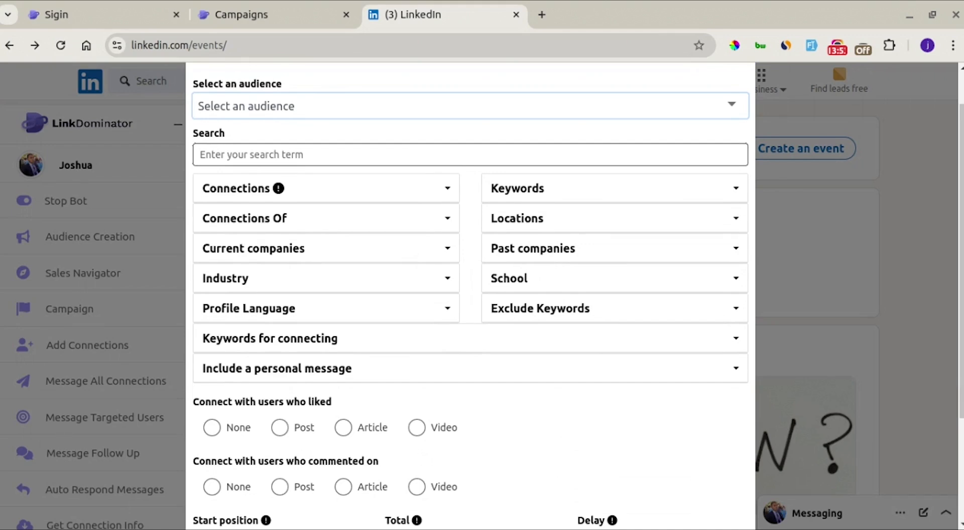
scroll(465, 226, "down", 2)
scroll(465, 226, "up", 2)
scroll(465, 226, "down", 1)
scroll(464, 226, "down", 3)
scroll(462, 227, "up", 1)
scroll(469, 260, "up", 4)
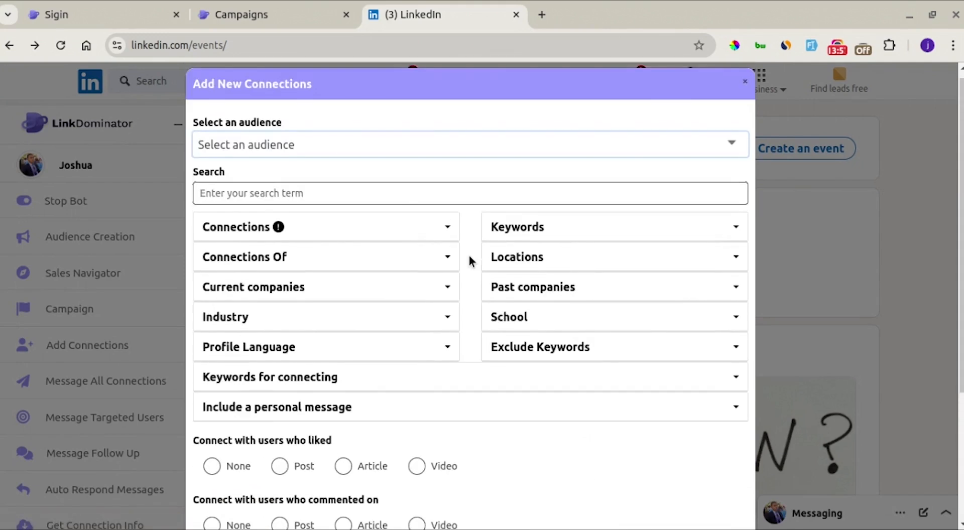
Expand the Connections, Keywords and Connections Of filters to inspect their options, and collapse them again
left_click(404, 229)
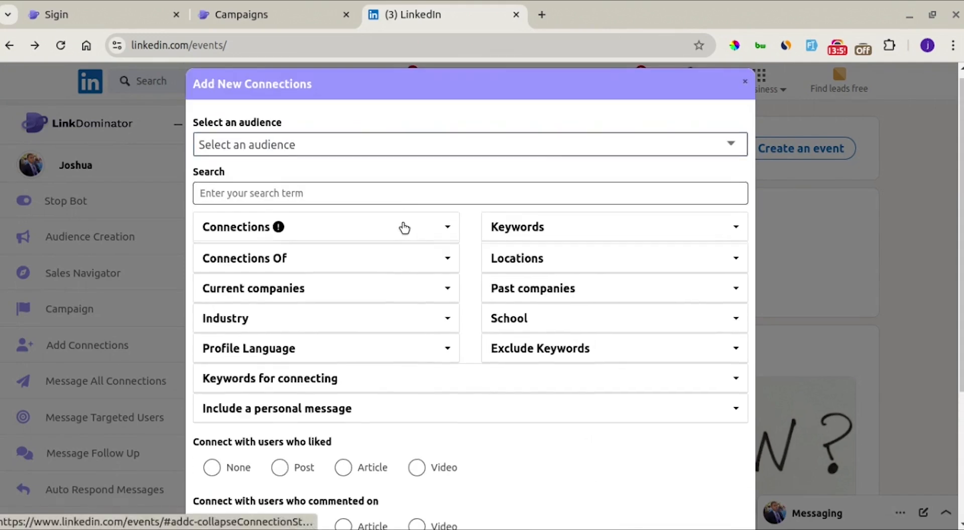
left_click(517, 242)
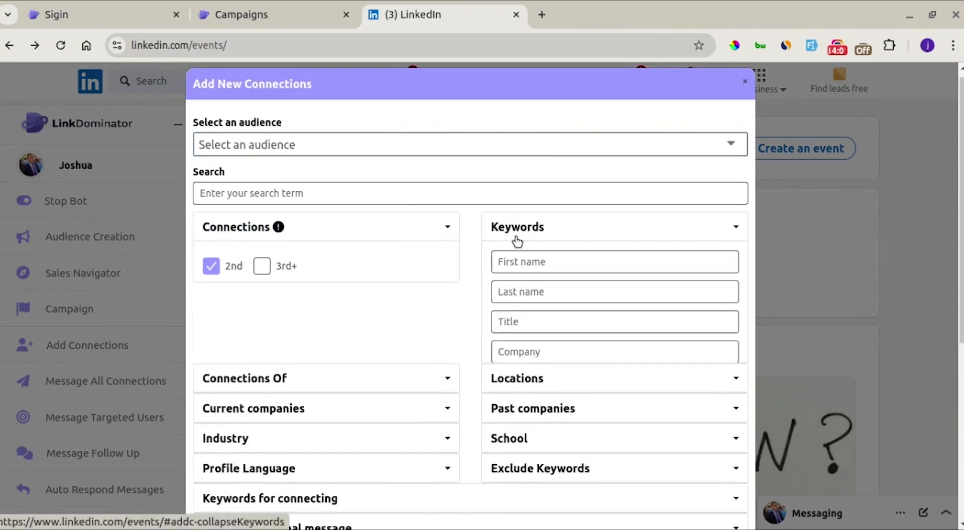
left_click(517, 242)
left_click(411, 231)
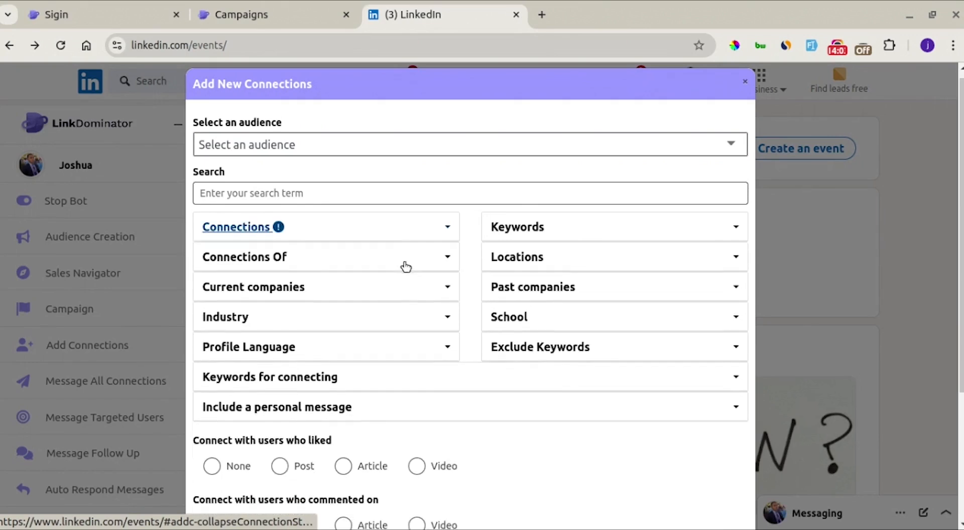
left_click(404, 266)
left_click(404, 271)
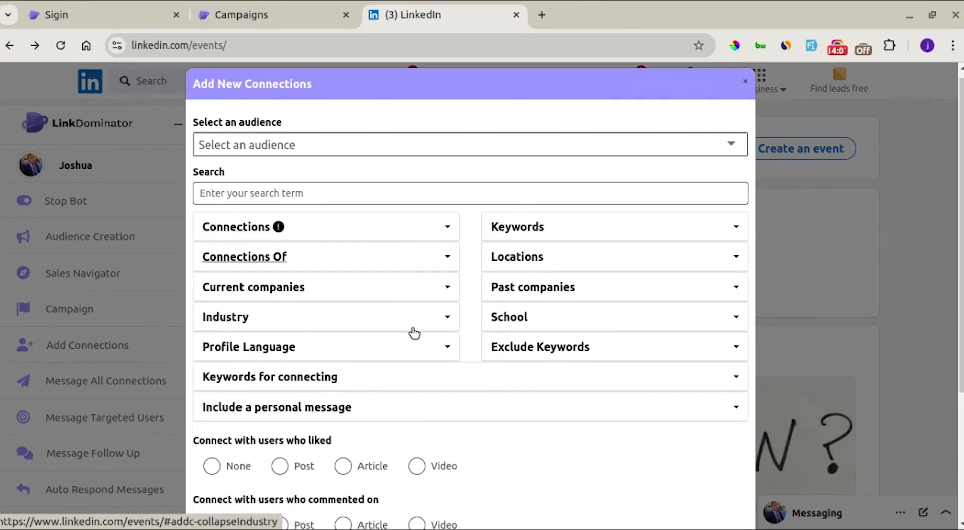
Inspect the Exclude Keywords and personal message sections of the Add New Connections form, then review its remaining options
scroll(414, 333, "down", 2)
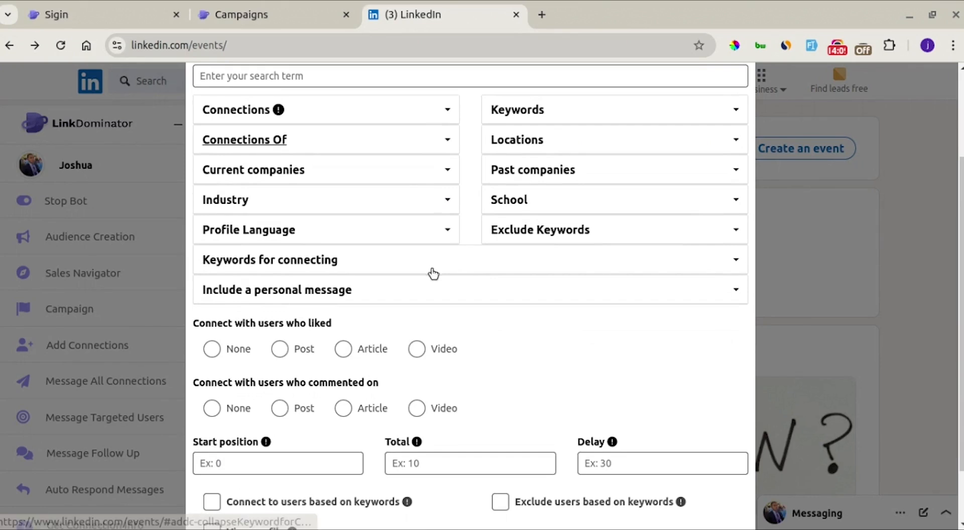
left_click(511, 229)
left_click(531, 269)
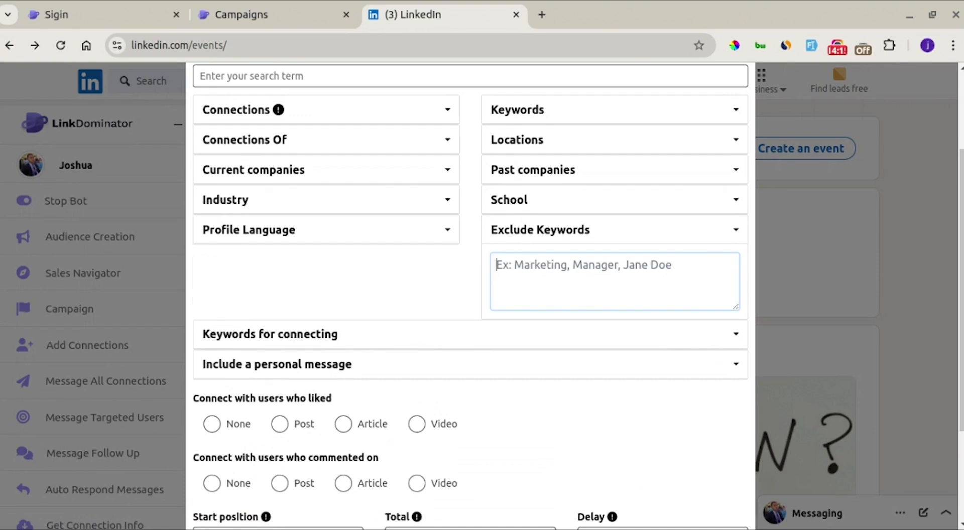
left_click(446, 364)
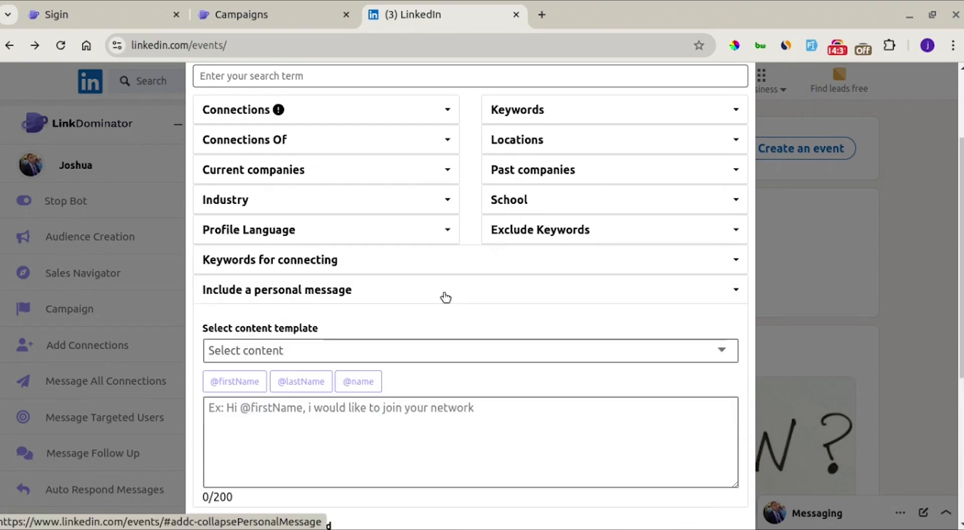
left_click(445, 297)
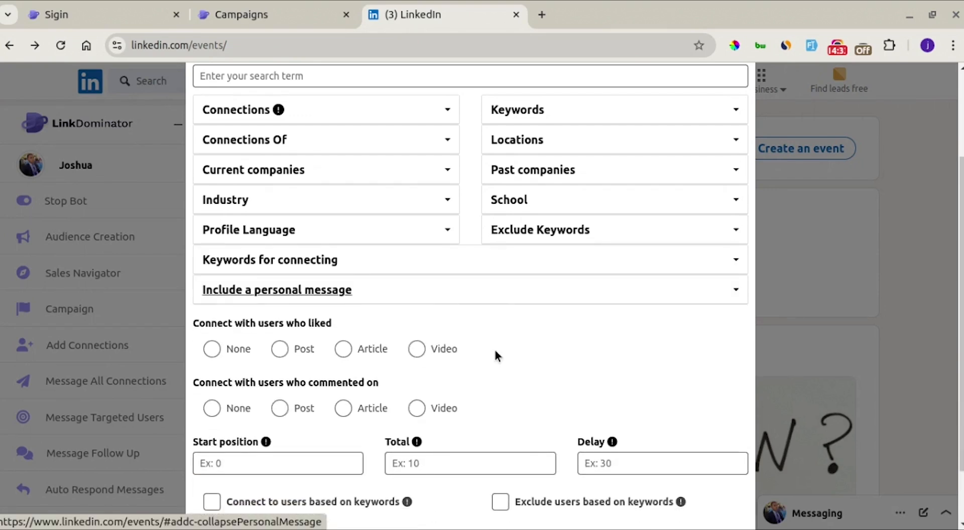
scroll(494, 349, "down", 2)
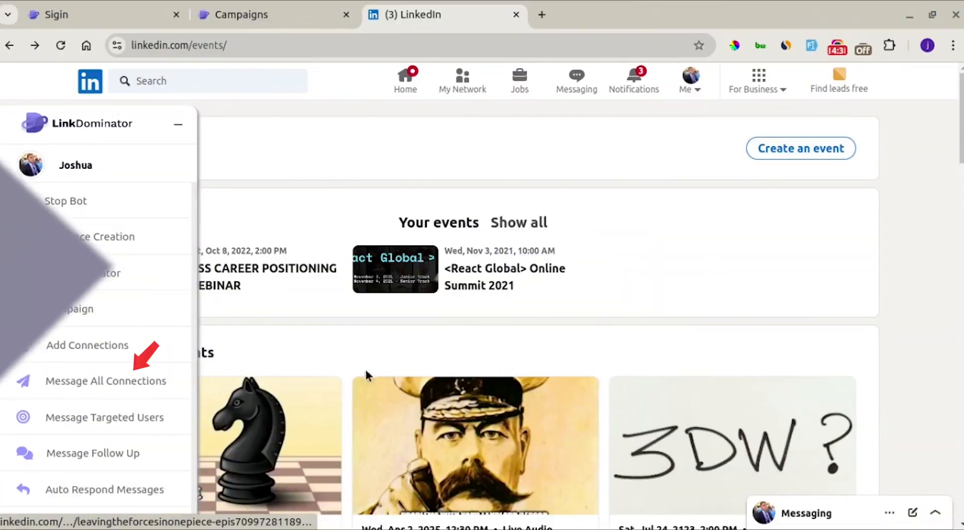
Open the Message All Connections form and review its audience, message, exclusion, limit and attachment settings
left_click(141, 380)
left_click(273, 312)
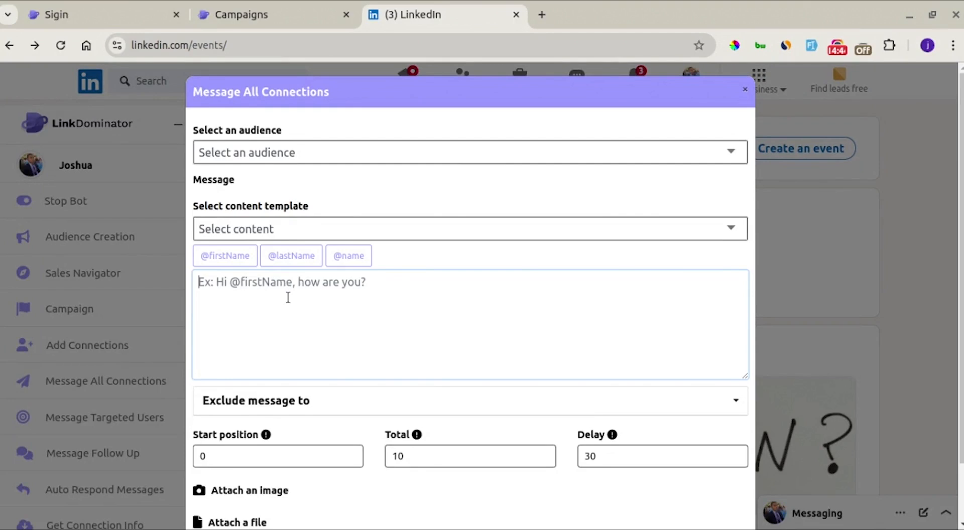
scroll(288, 297, "down", 2)
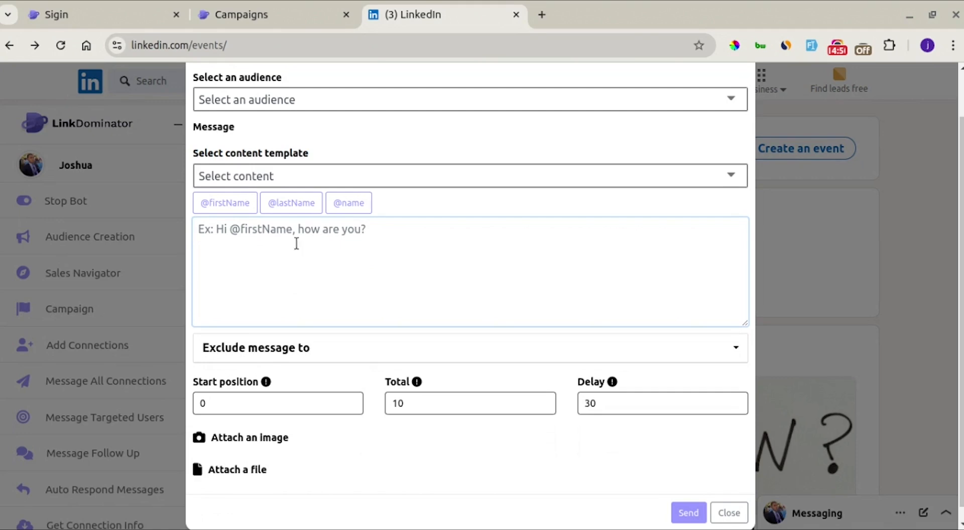
Check the content template choices and start the message to all connections with "Hi" and the first-name variable
left_click(260, 177)
left_click(333, 236)
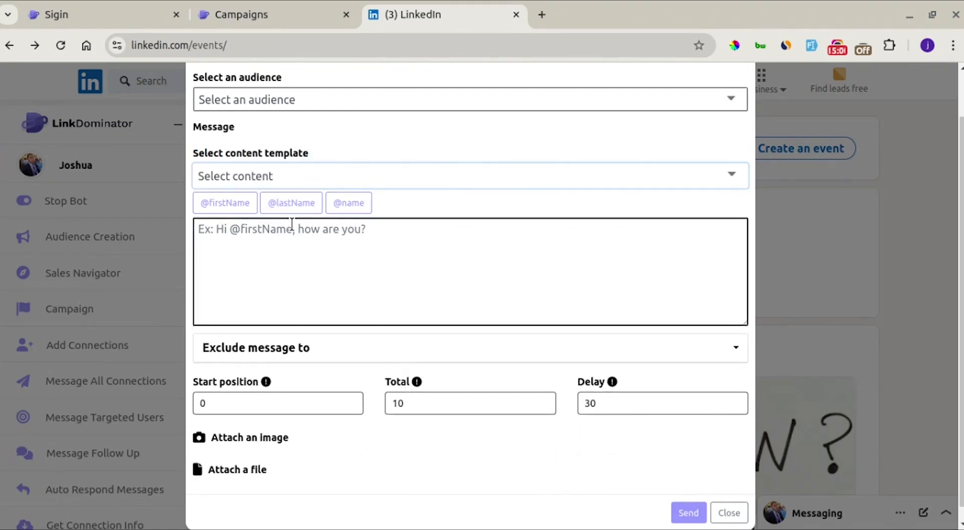
left_click(255, 234)
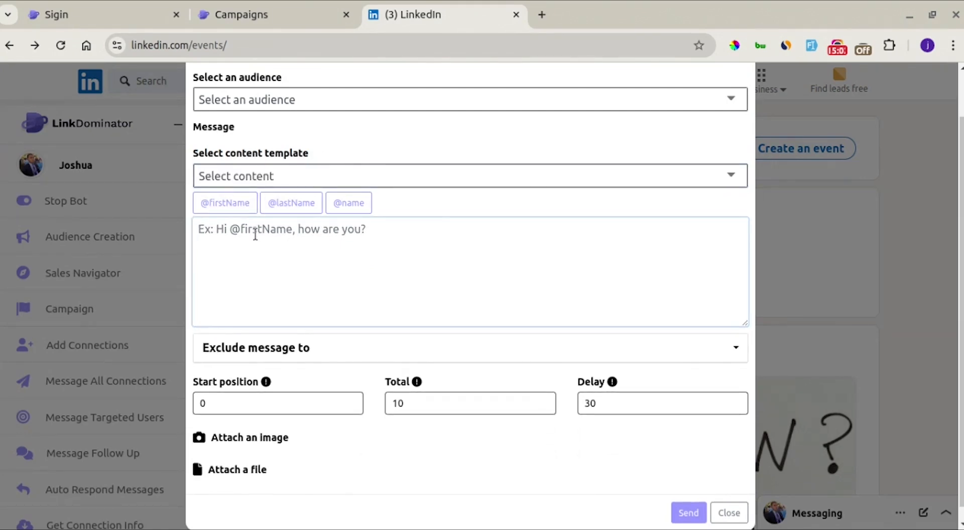
type("Hi")
left_click(239, 207)
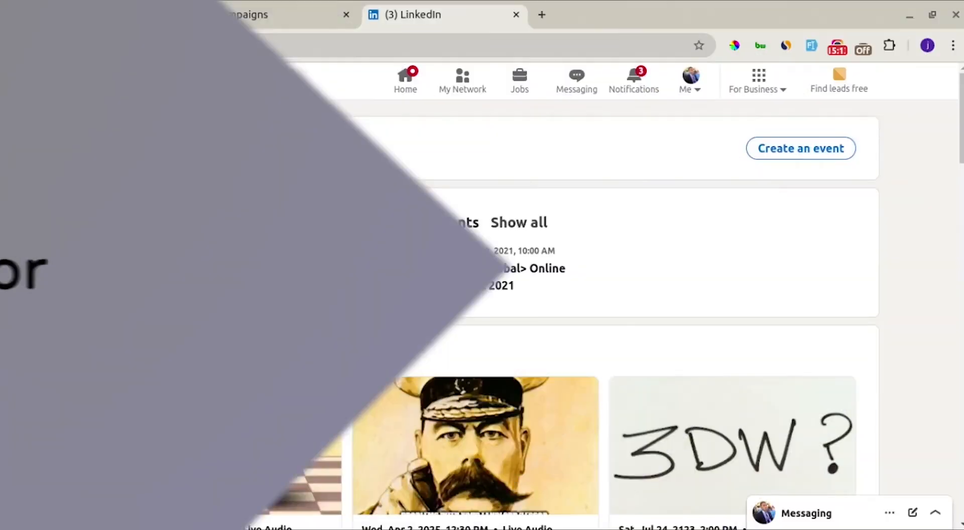
Open the form for messaging targeted users, examine its message, search filter, limit and attachment options, and close it
left_click(140, 418)
left_click(297, 339)
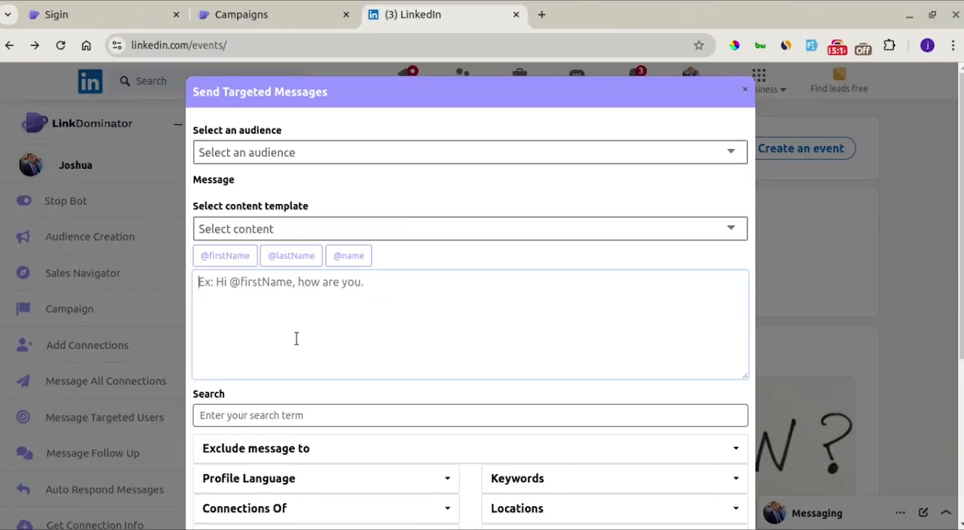
scroll(296, 339, "down", 3)
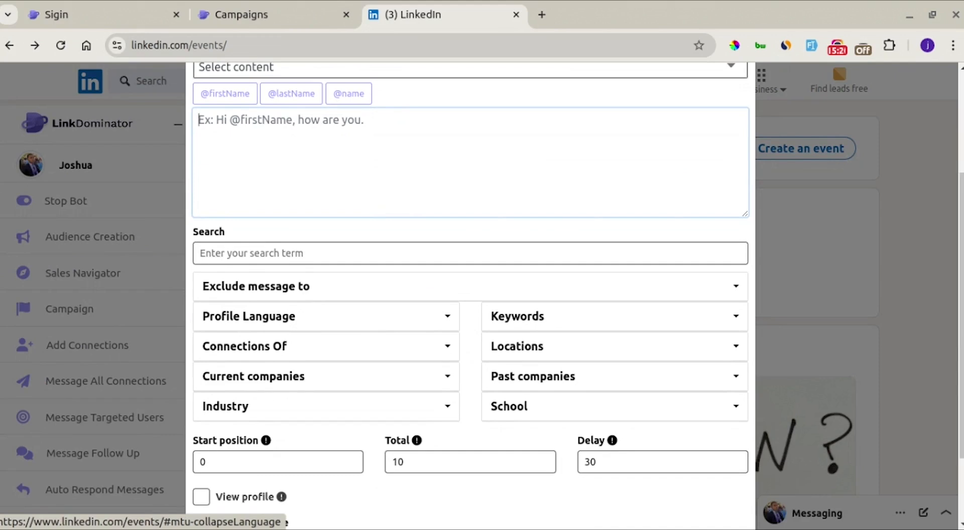
scroll(366, 323, "down", 2)
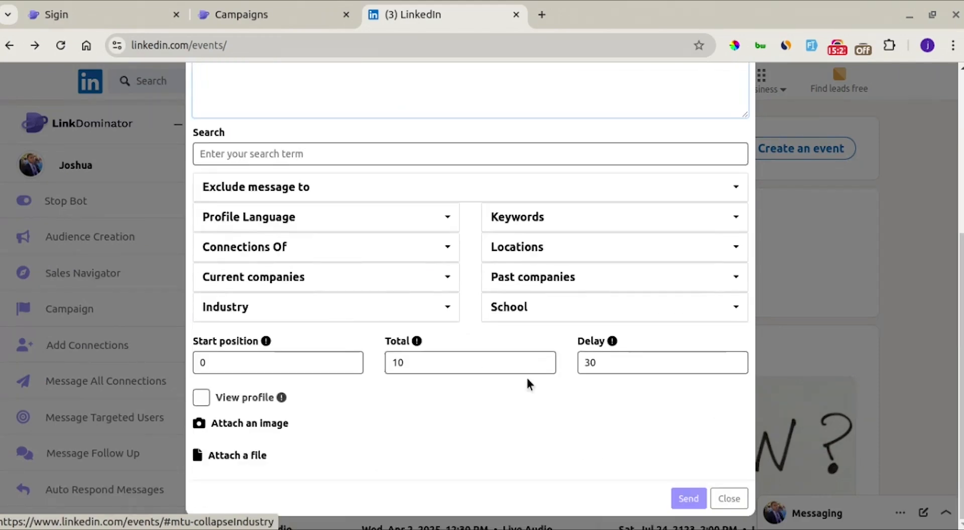
scroll(527, 382, "up", 5)
scroll(527, 383, "down", 5)
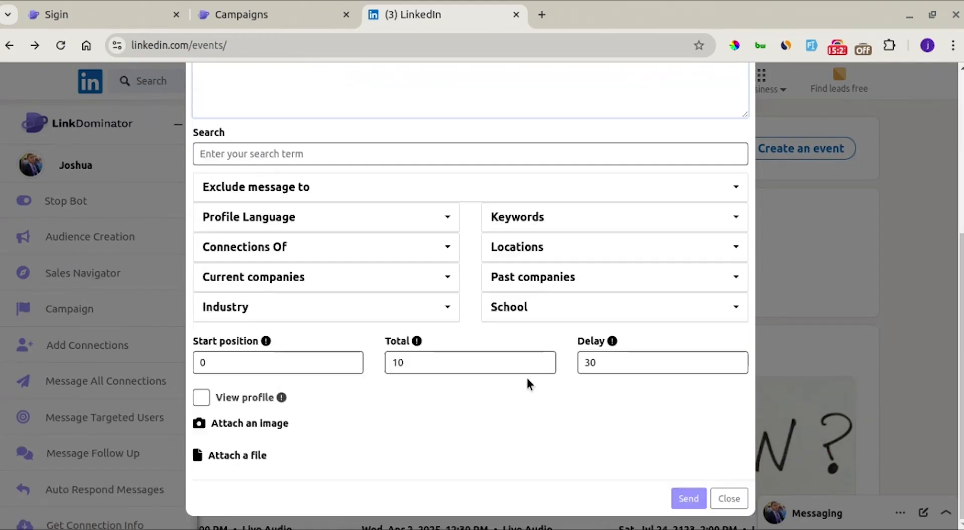
left_click(728, 498)
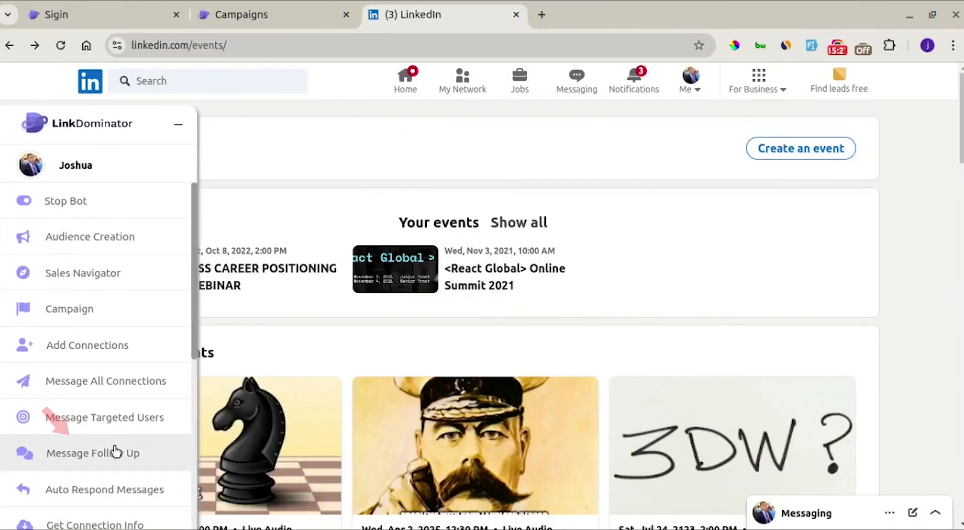
Open the message follow-up form and examine its audience, message, total, delay and waiting-days settings
left_click(115, 451)
left_click(344, 345)
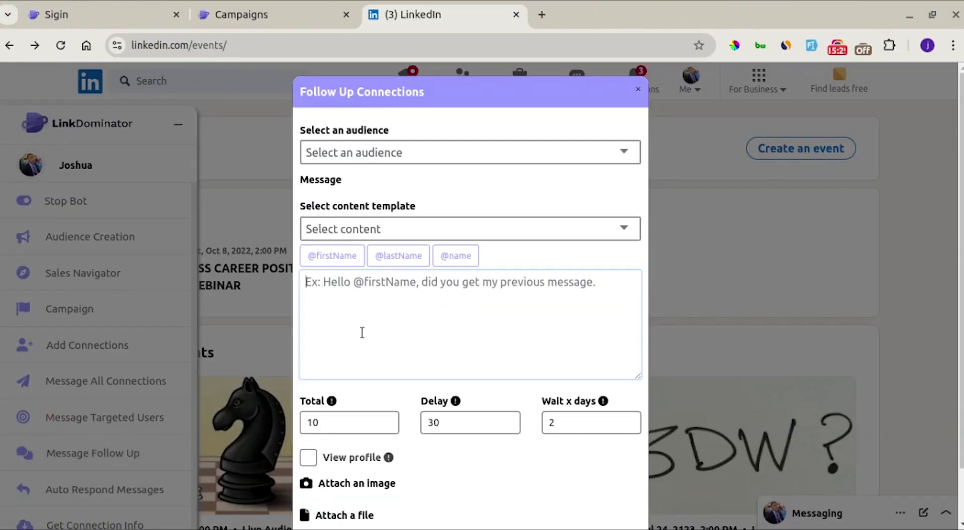
scroll(362, 333, "down", 1)
scroll(362, 333, "up", 1)
left_click(555, 422)
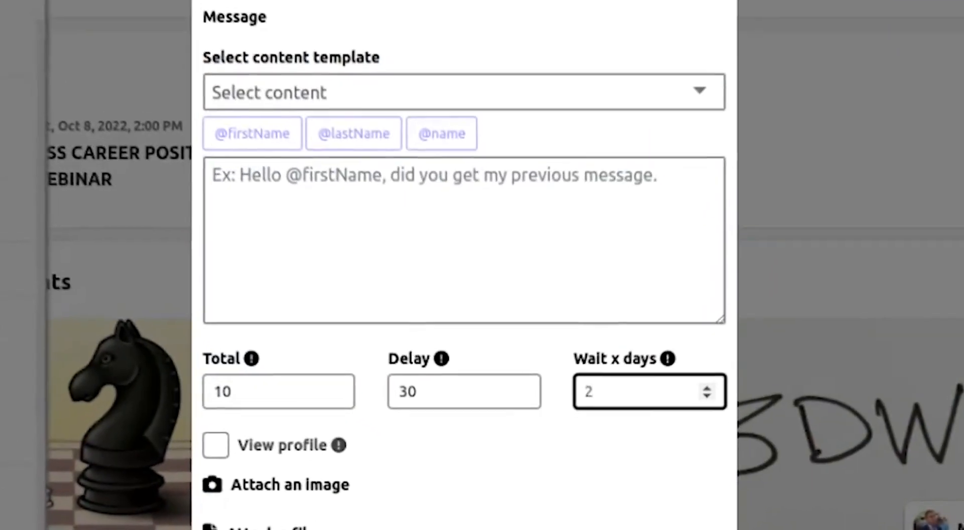
scroll(581, 424, "down", 1)
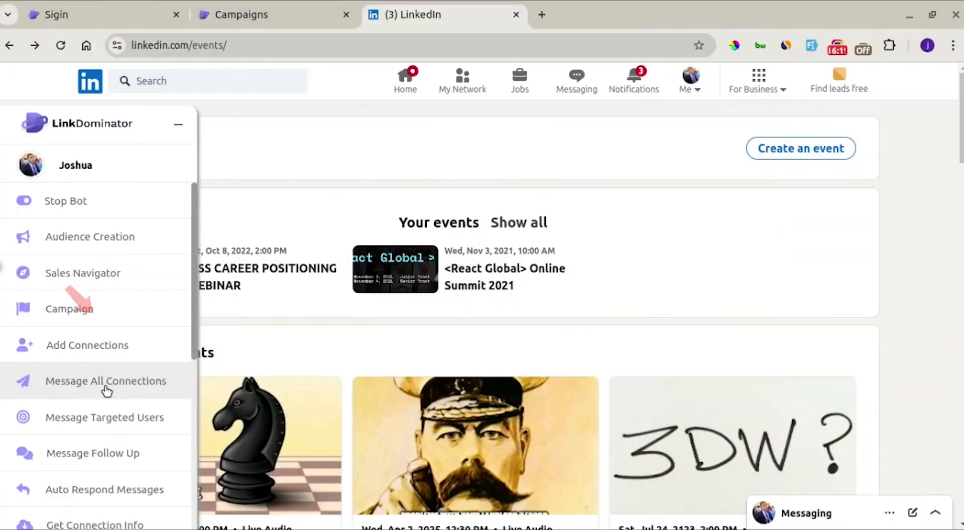
Open the Get Connection Info form and examine its audience, search, filter and limit settings
scroll(103, 392, "down", 5)
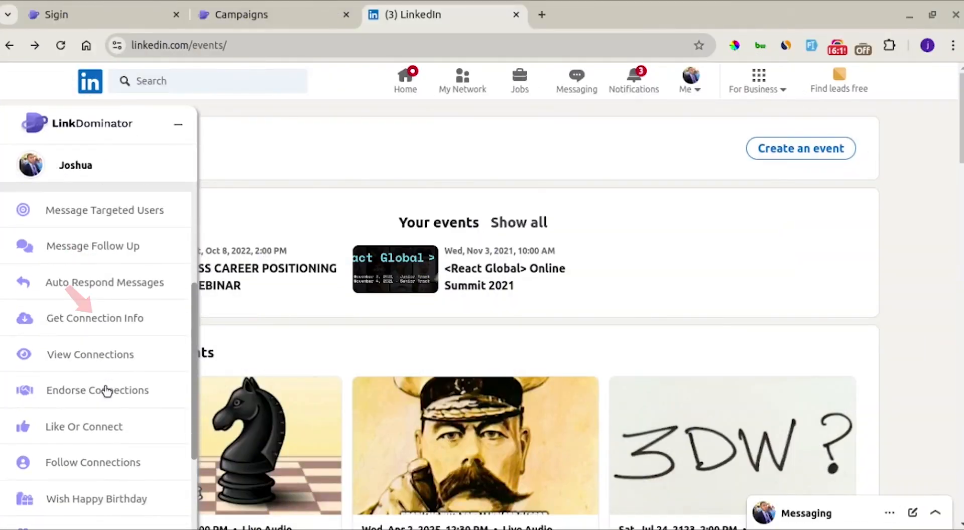
left_click(99, 324)
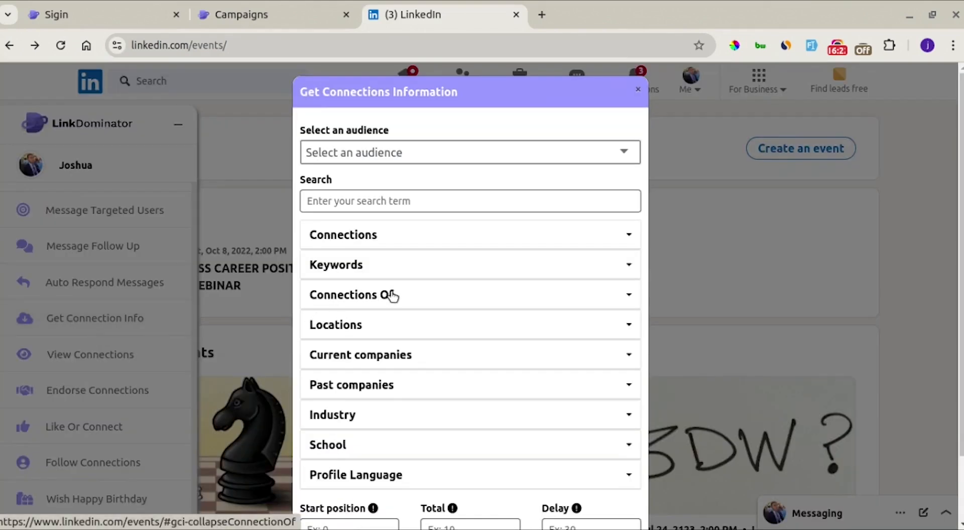
scroll(391, 297, "down", 1)
scroll(391, 297, "up", 1)
scroll(391, 297, "down", 1)
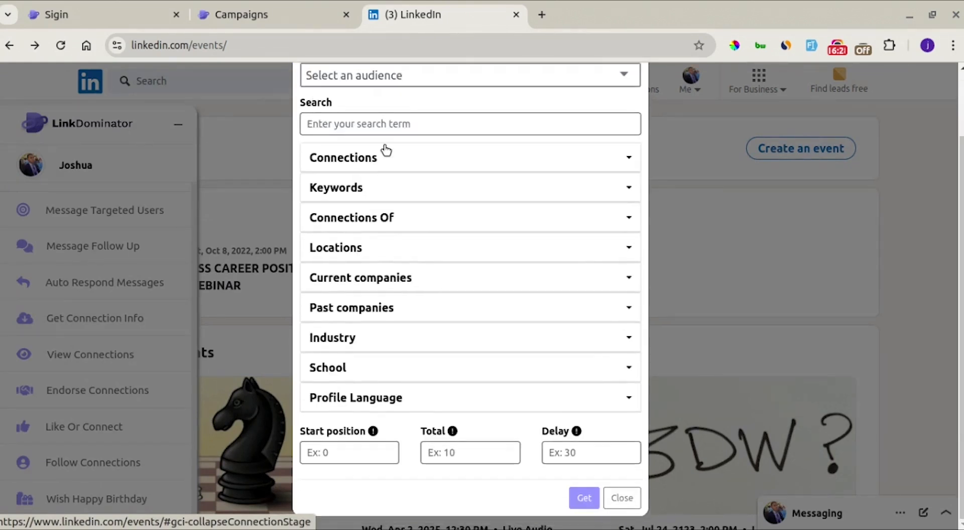
scroll(386, 151, "up", 1)
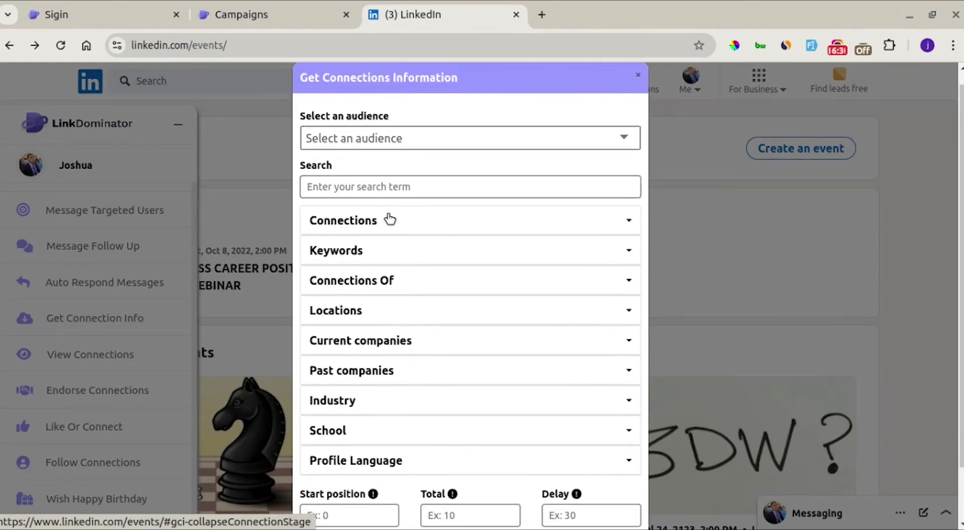
Examine the Get Connections Information limits, close the form, and review the remaining extension features down to Accept Received Invites
scroll(389, 218, "down", 1)
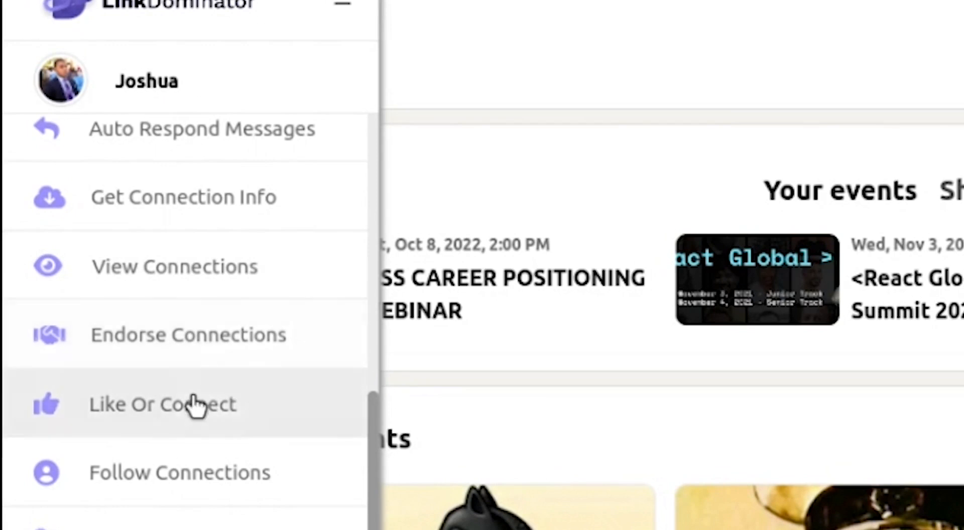
scroll(236, 403, "down", 3)
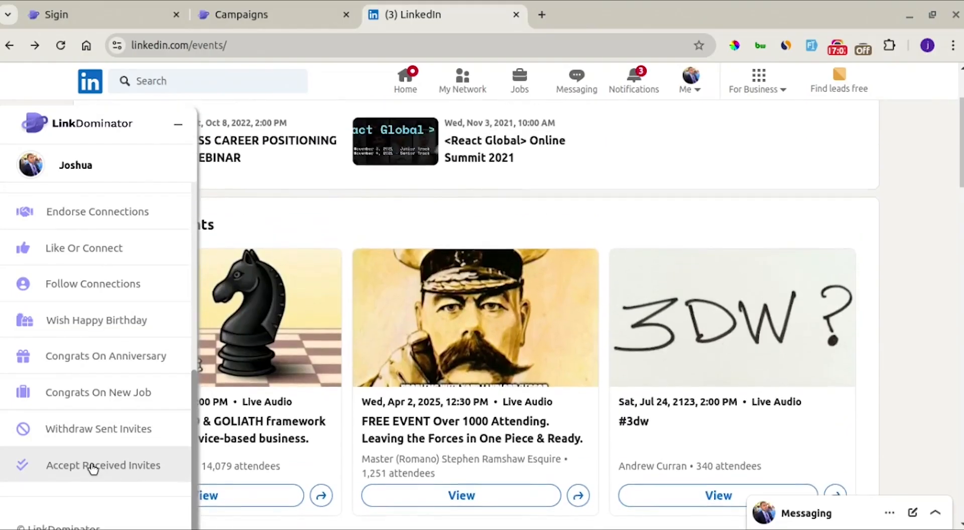
scroll(92, 468, "up", 3)
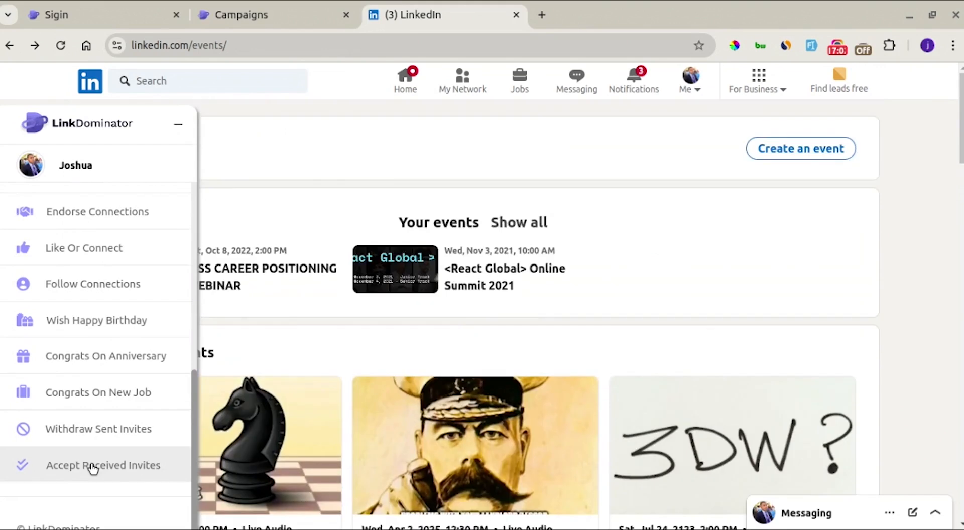
Switch to the LinkDominator web app and examine the lead lists with their sources and lead counts
left_click(264, 20)
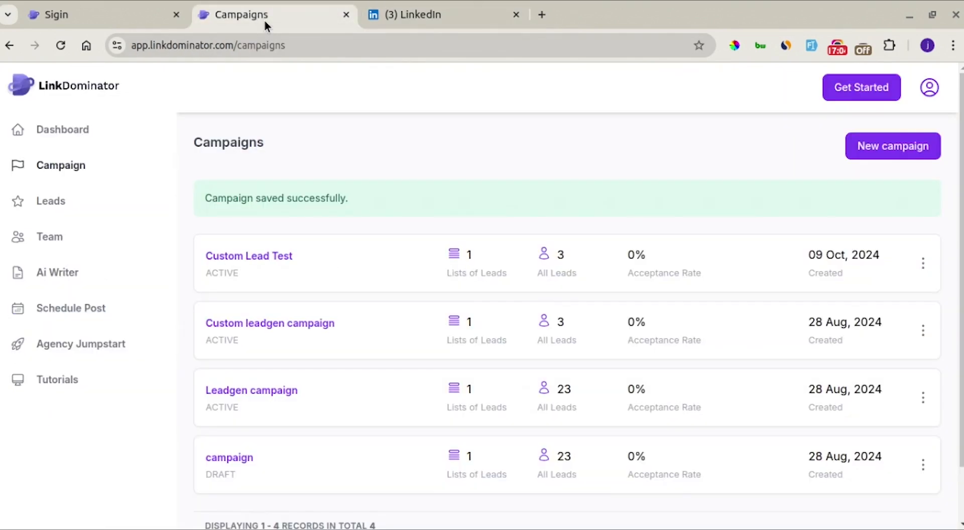
left_click(69, 202)
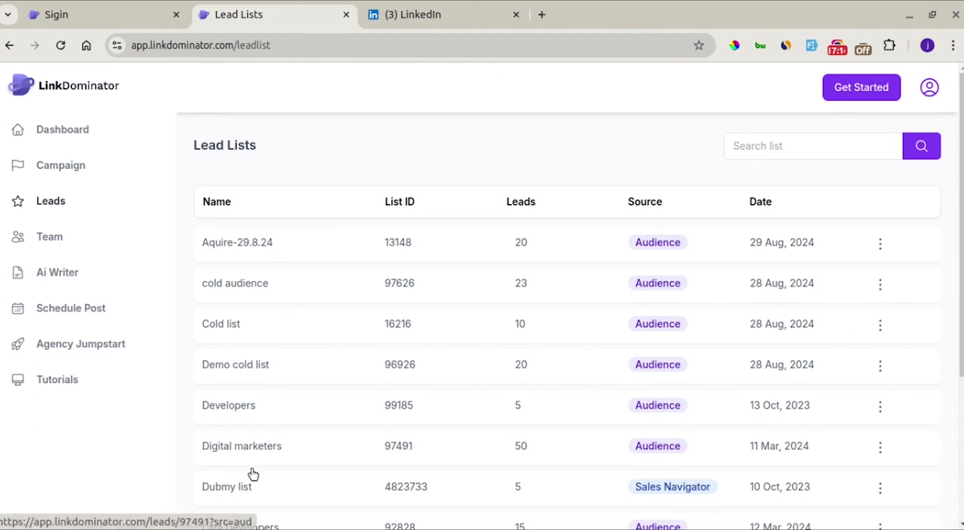
scroll(280, 399, "down", 1)
scroll(282, 400, "up", 1)
scroll(282, 400, "down", 1)
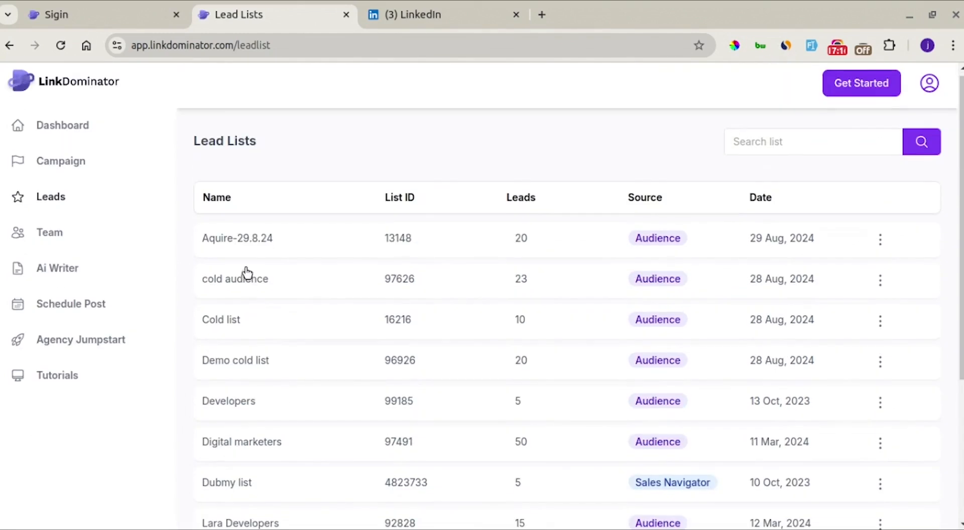
Visit the Team and AI Writer pages, and examine the notes and post list on the Schedule Post page
left_click(74, 233)
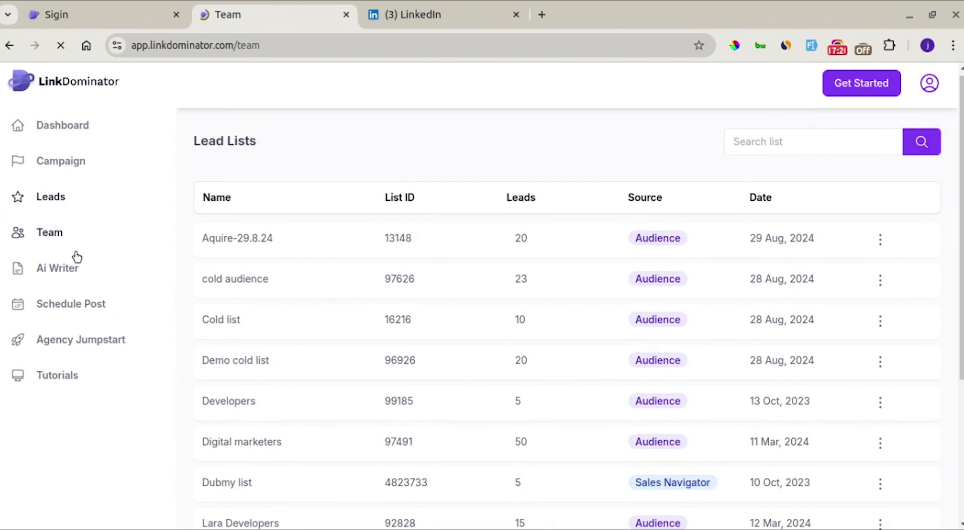
left_click(79, 275)
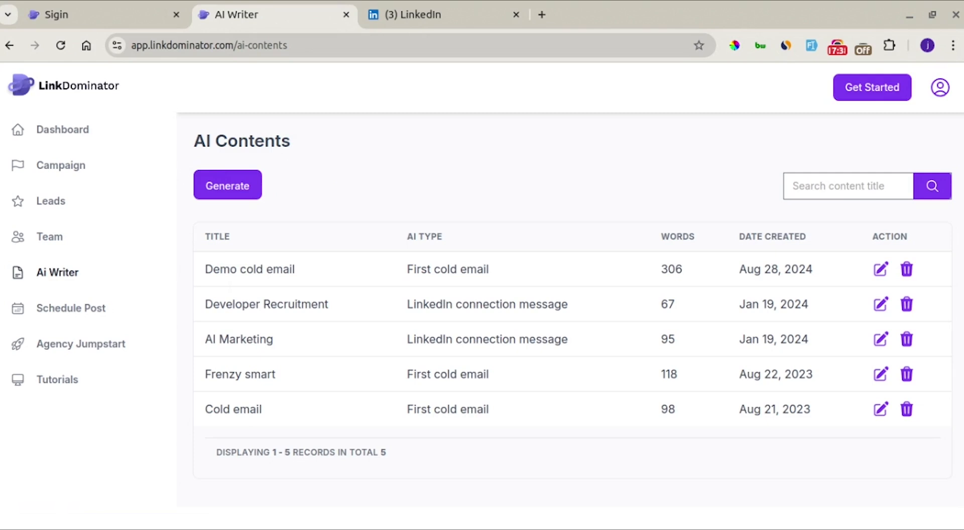
left_click(106, 308)
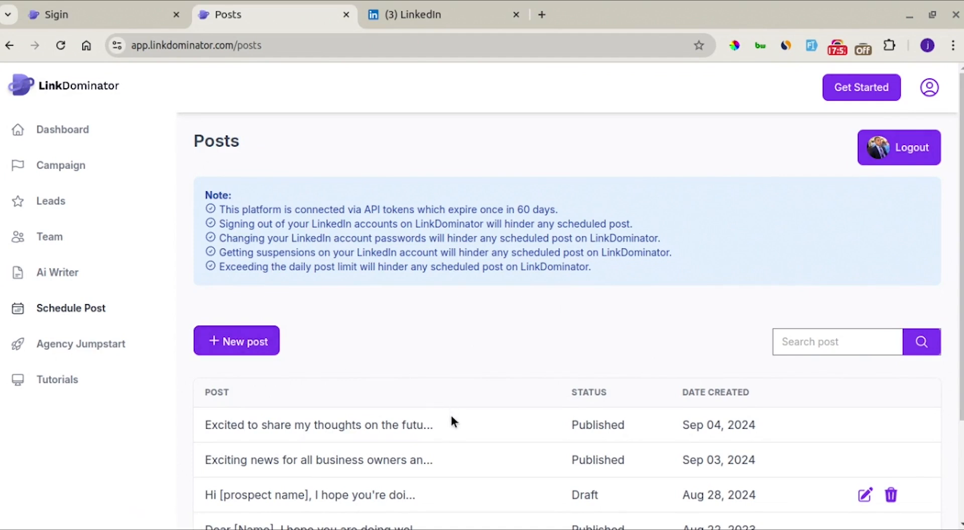
scroll(452, 416, "down", 2)
scroll(451, 417, "up", 1)
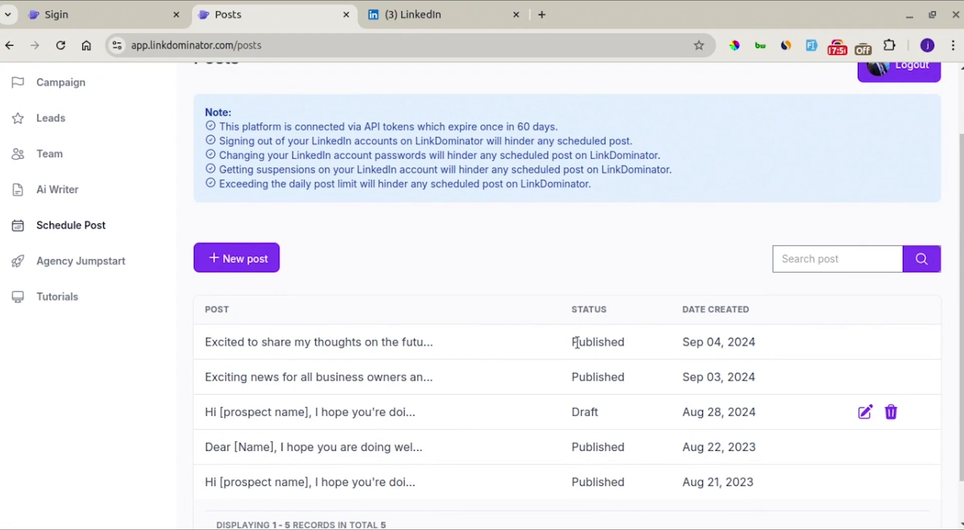
scroll(397, 313, "up", 2)
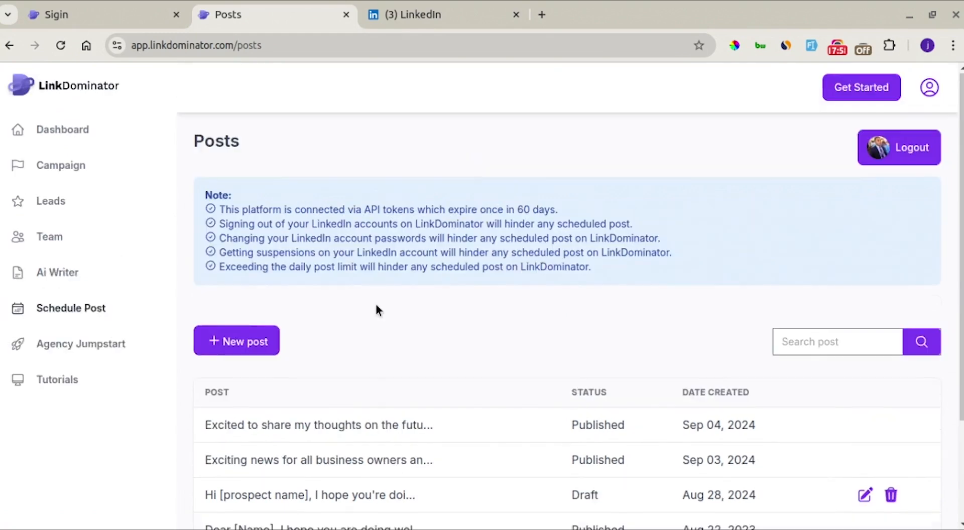
Start a new agency website from Agency Jumpstart and examine its Website Details form
left_click(123, 343)
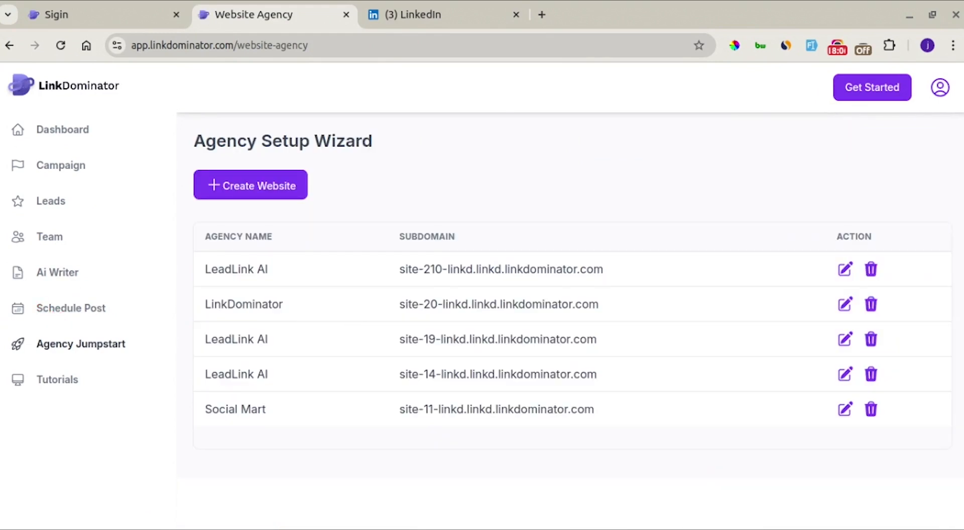
left_click(281, 190)
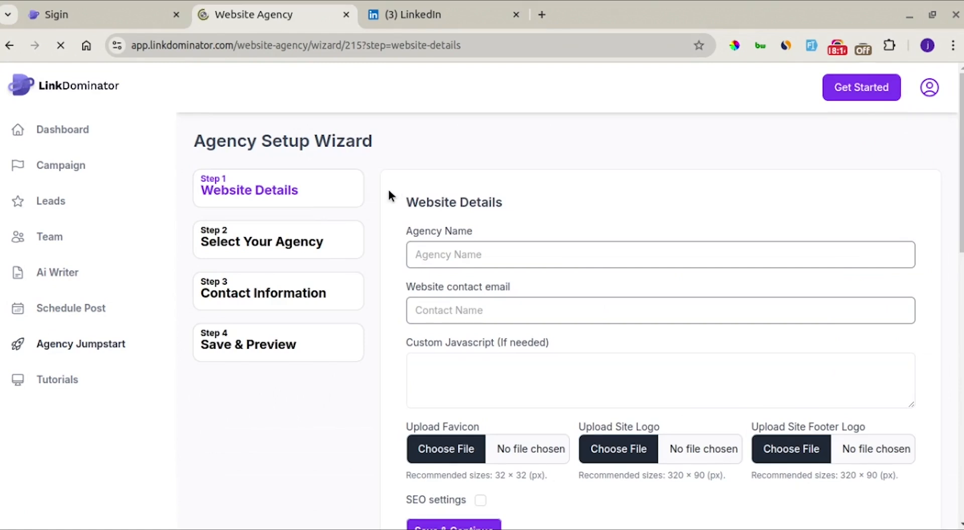
scroll(390, 195, "down", 2)
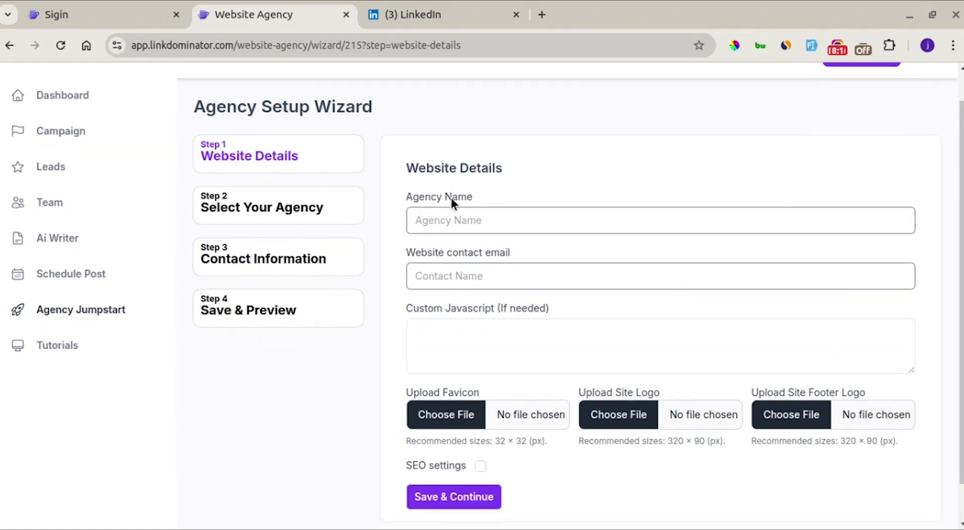
scroll(453, 199, "up", 1)
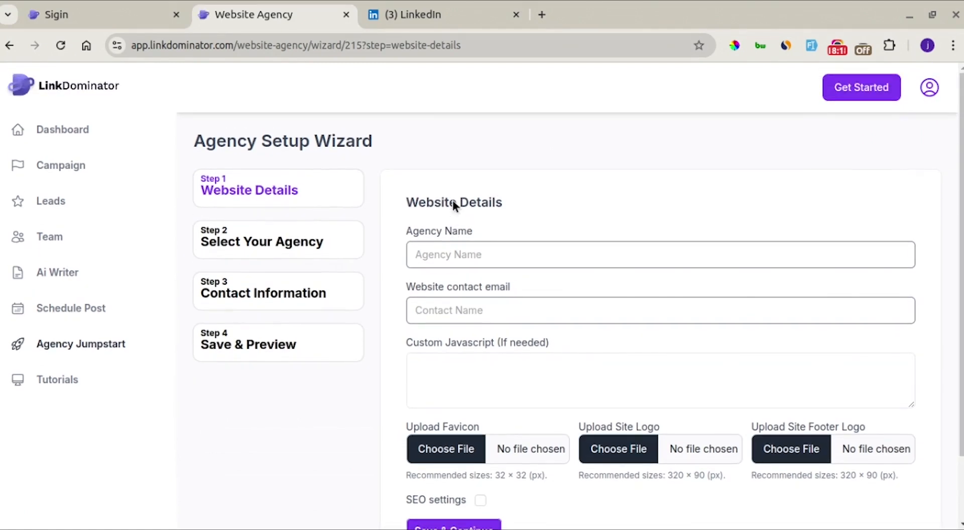
scroll(485, 288, "down", 1)
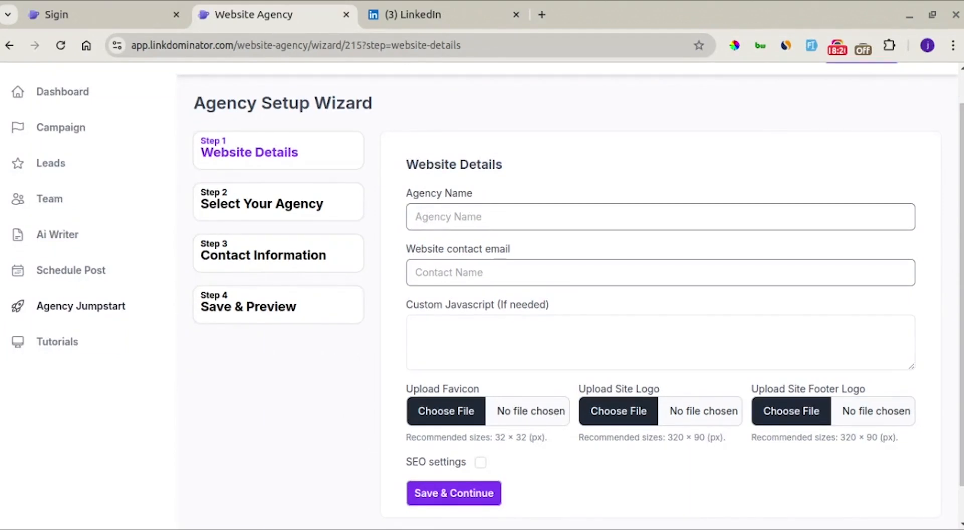
Set the agency name to Prodigy, leave the other website details blank, and save to continue
left_click(457, 217)
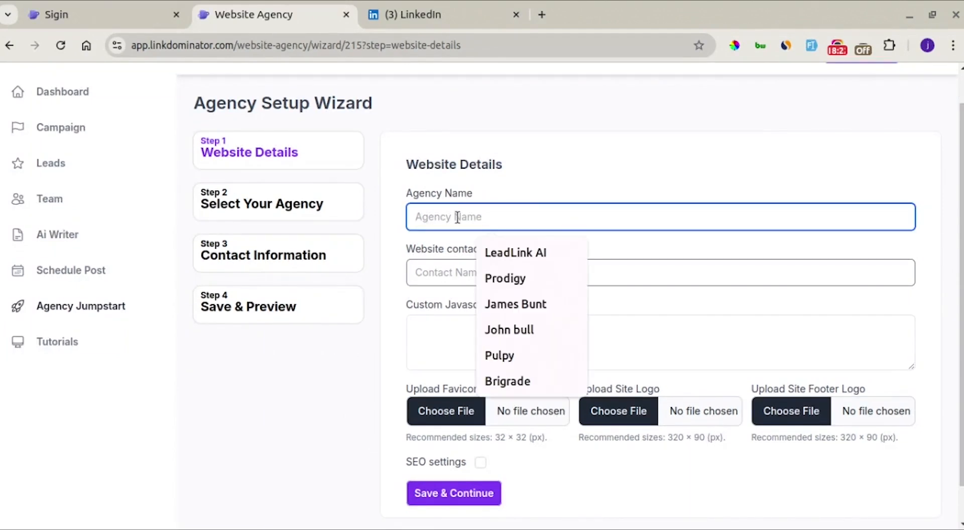
left_click(387, 225)
left_click(437, 220)
left_click(503, 277)
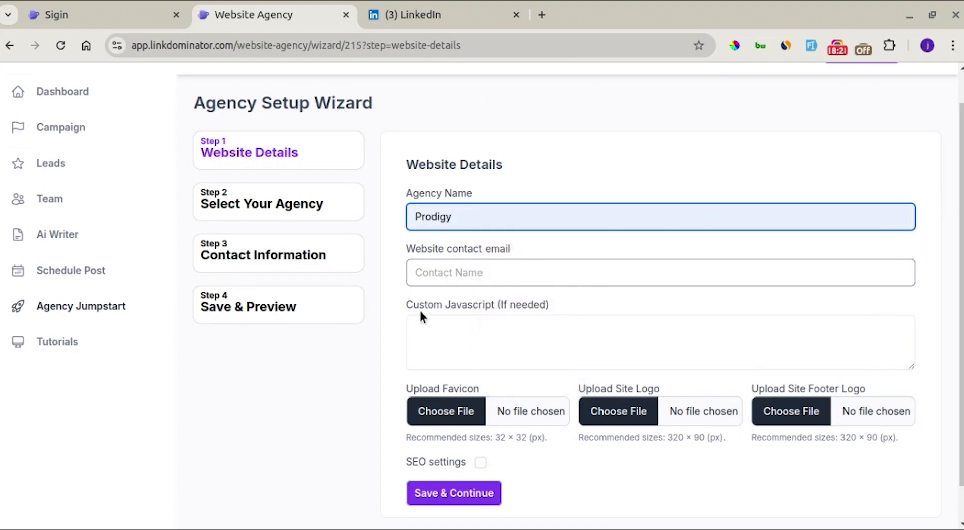
left_click(389, 307)
scroll(390, 313, "up", 1)
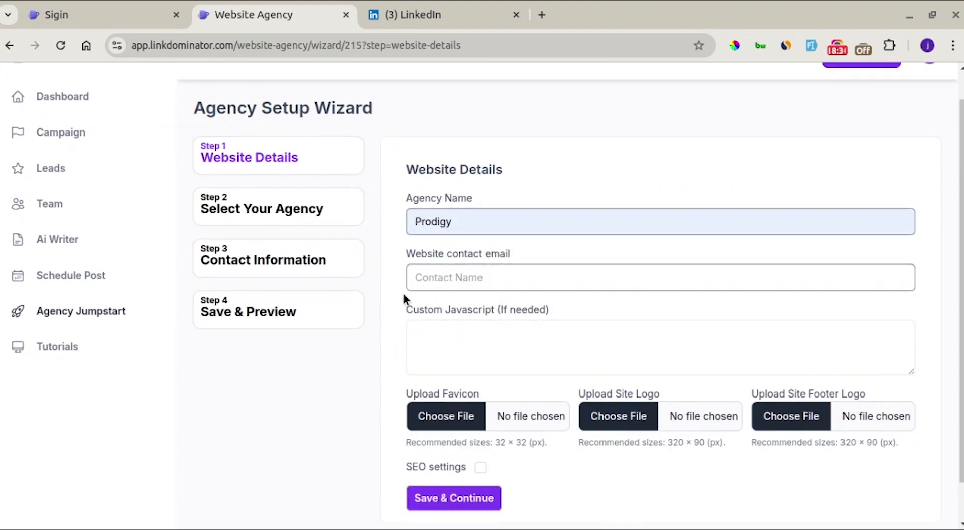
scroll(403, 297, "down", 1)
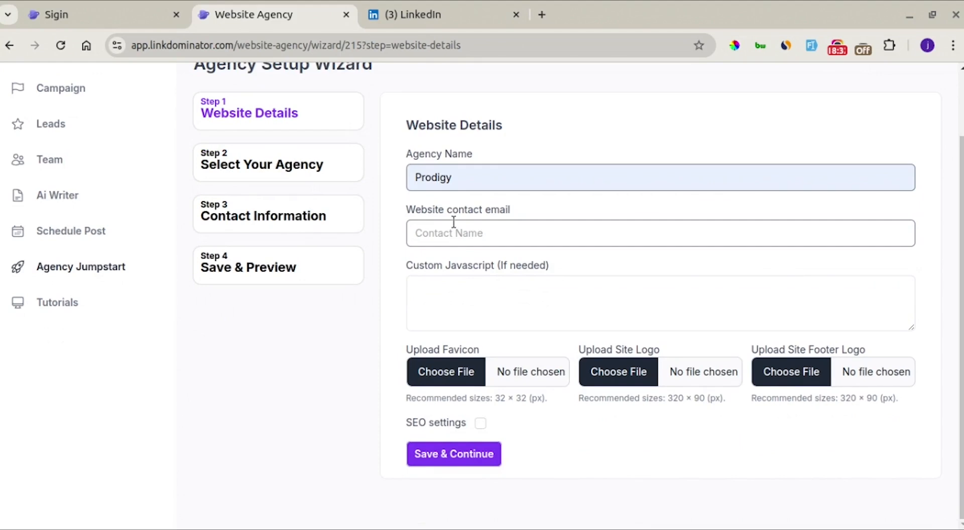
left_click(465, 300)
left_click(388, 364)
scroll(387, 365, "up", 1)
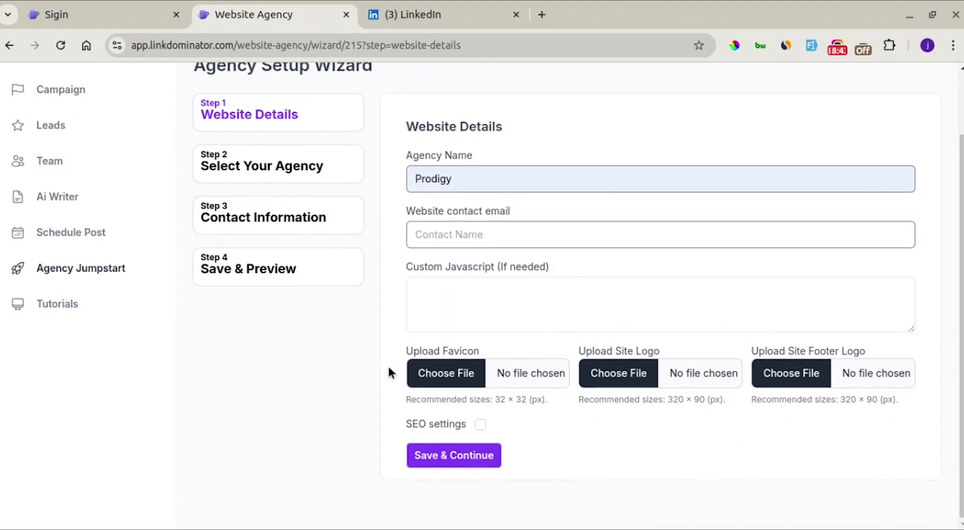
left_click(434, 466)
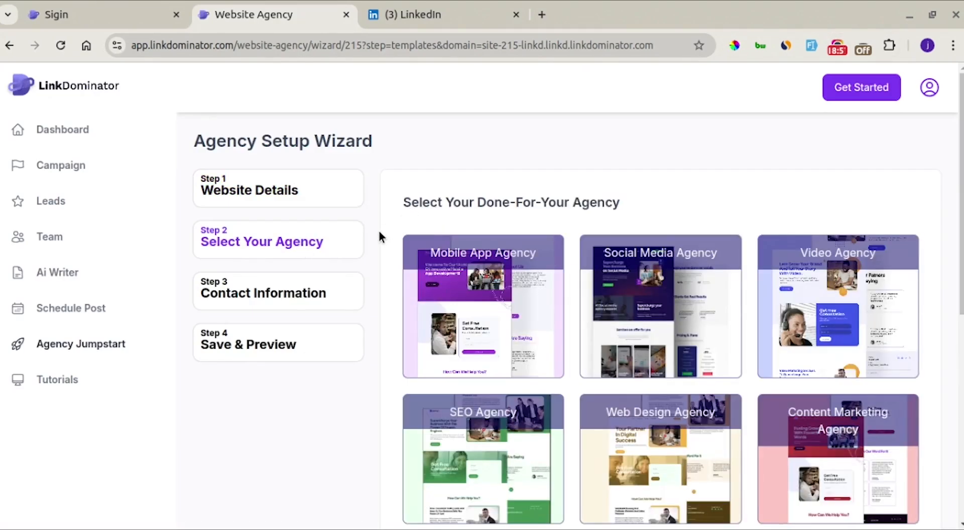
Review the done-for-you agency templates and save the template selection
scroll(378, 231, "down", 3)
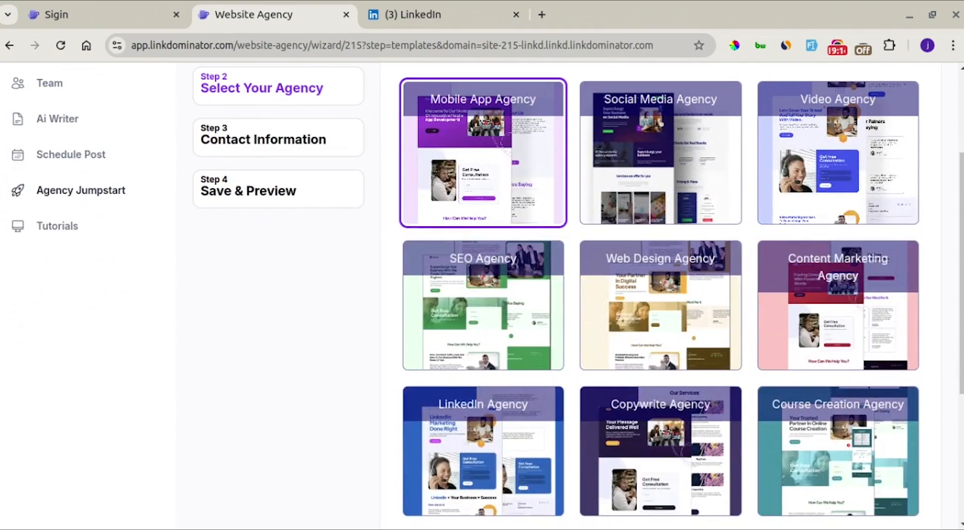
scroll(527, 203, "down", 3)
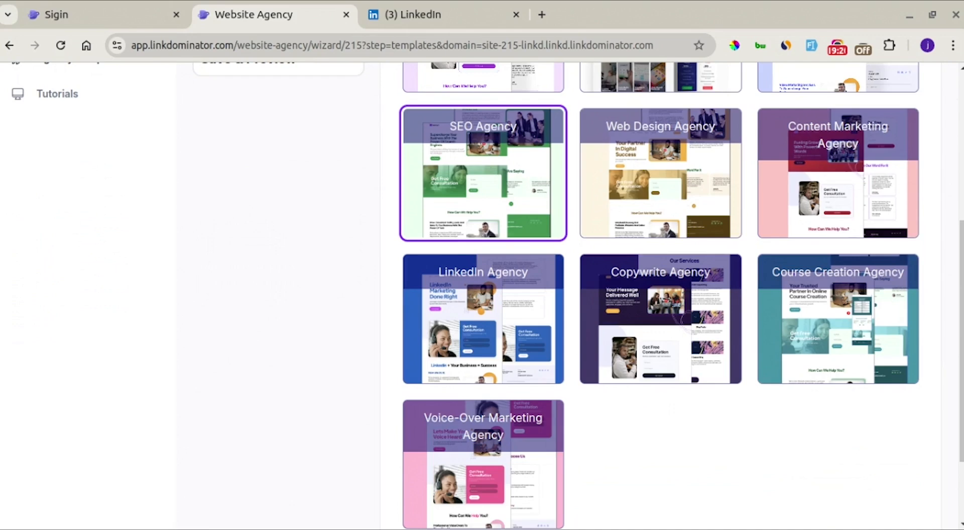
scroll(540, 208, "down", 2)
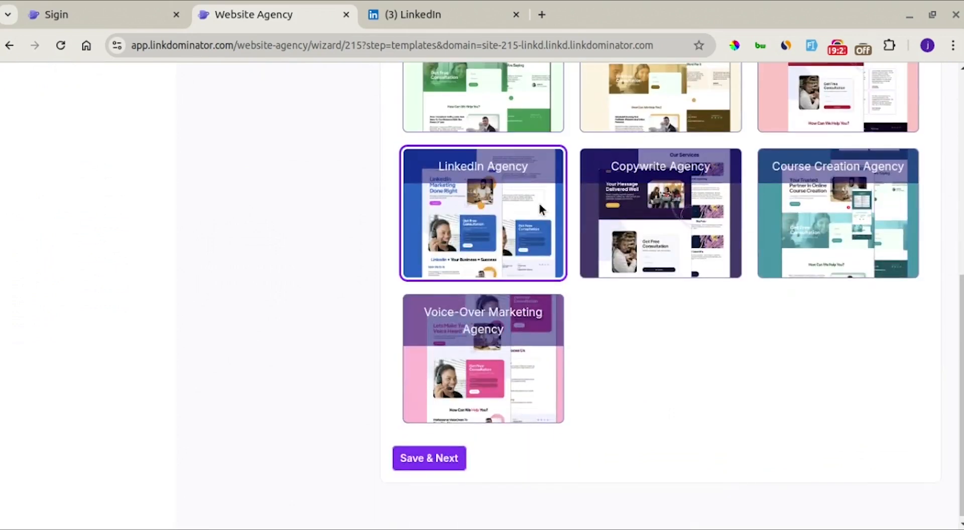
scroll(538, 201, "up", 5)
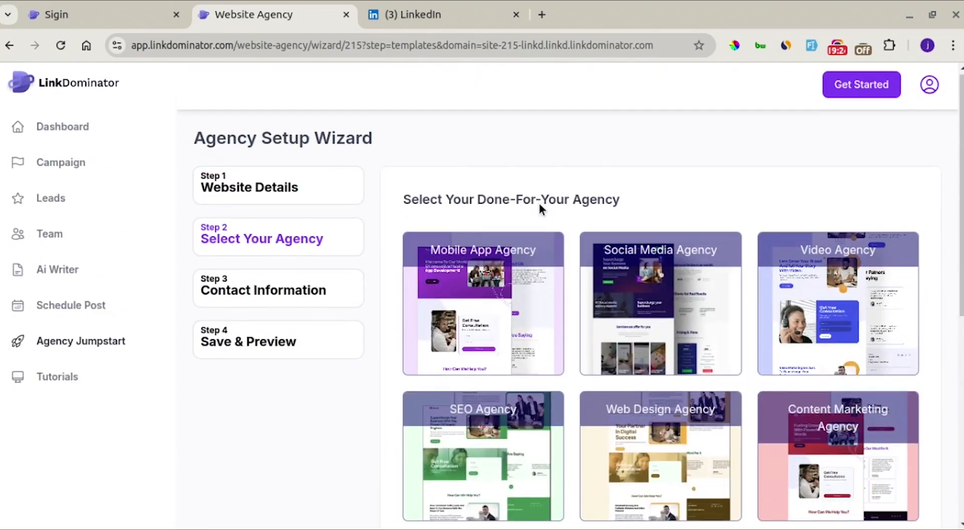
scroll(504, 327, "down", 7)
left_click(427, 455)
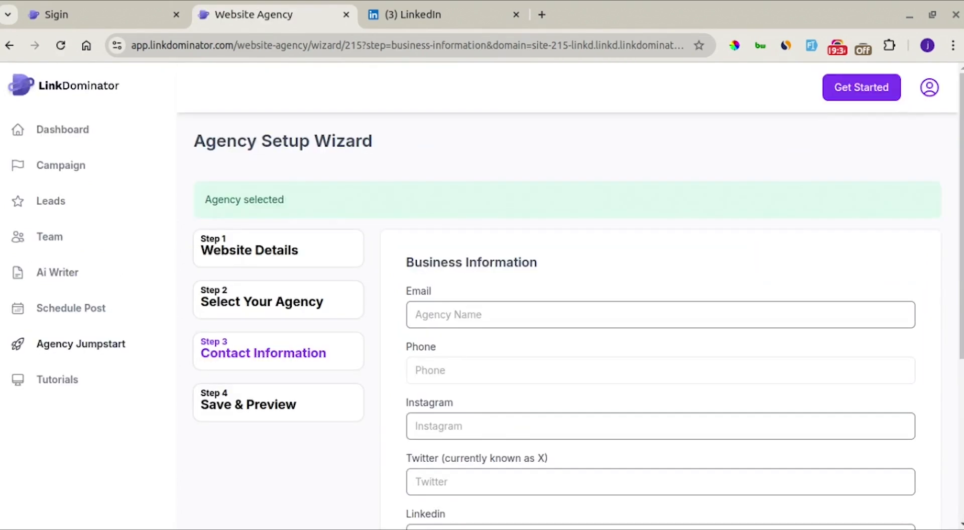
Continue past the blank business information and examine the website preview with its publish, custom domain and editor options
scroll(388, 417, "down", 5)
left_click(461, 455)
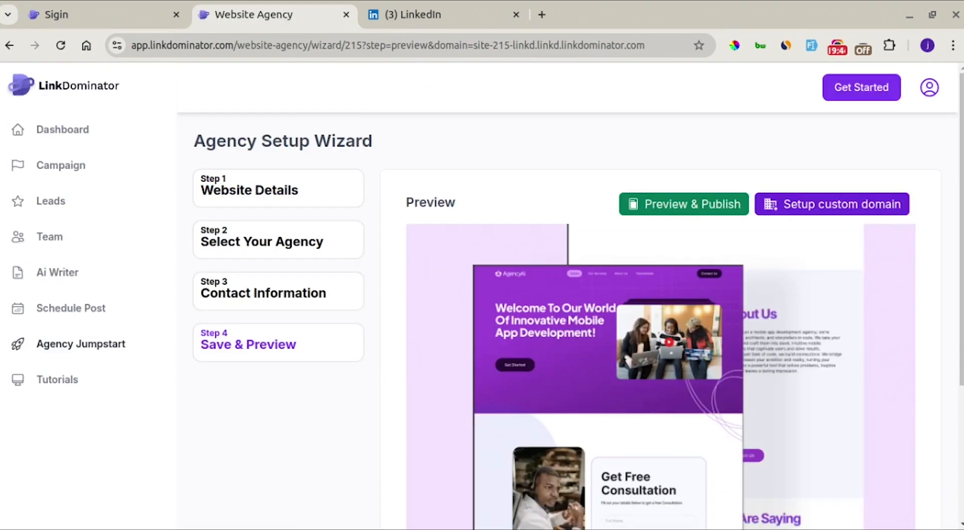
scroll(460, 453, "down", 5)
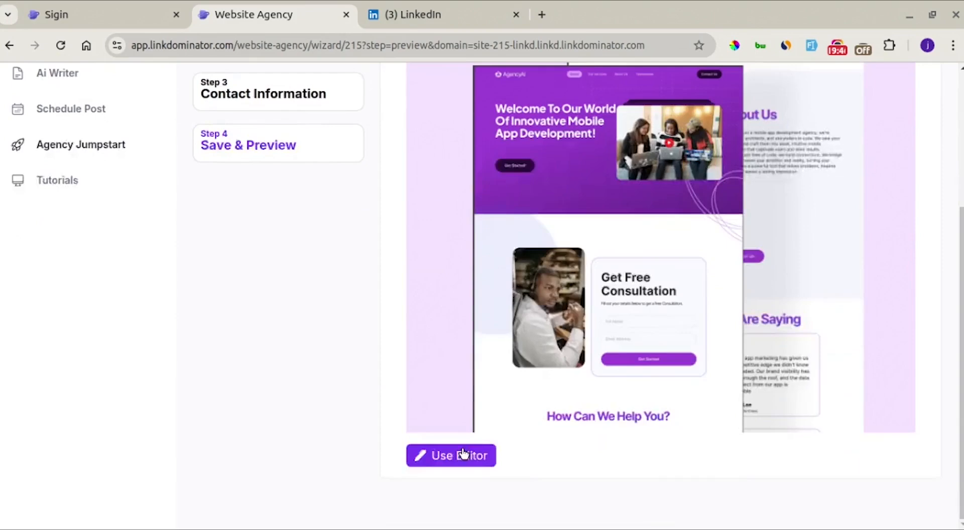
scroll(462, 453, "up", 4)
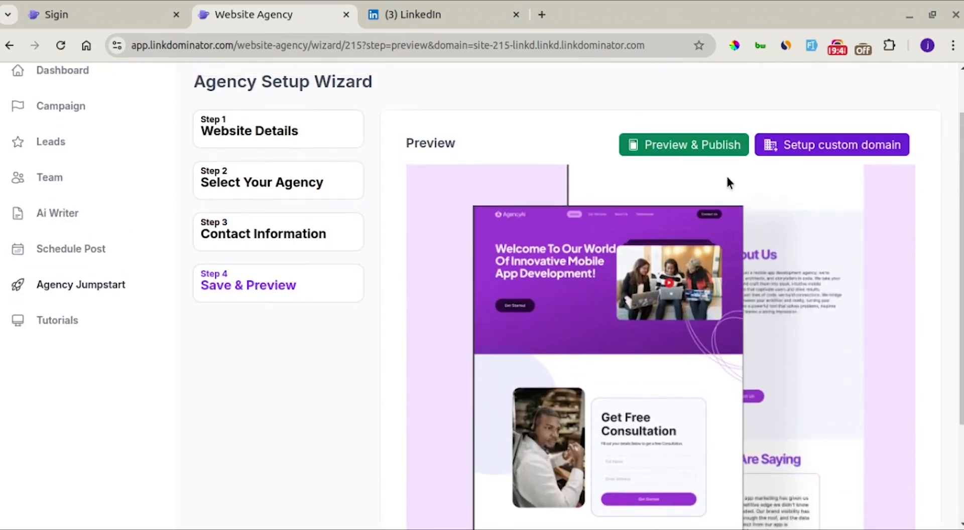
scroll(793, 165, "down", 3)
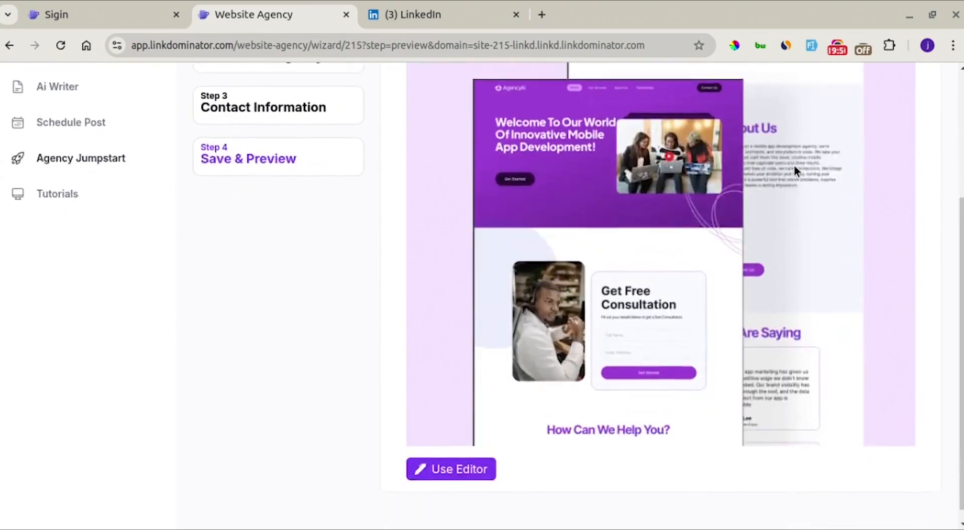
scroll(794, 165, "up", 4)
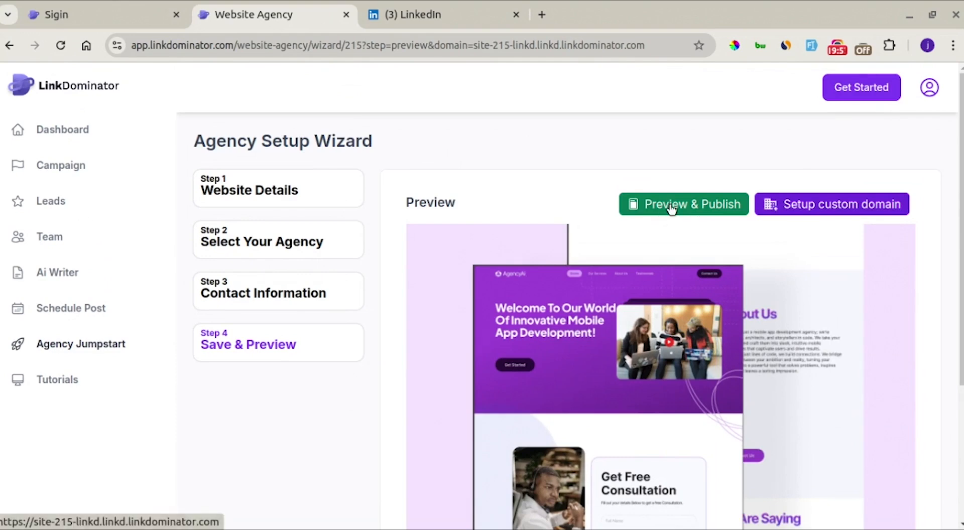
Open the agency website in the page editor and examine its headline, consultation form and following sections
left_click(449, 459)
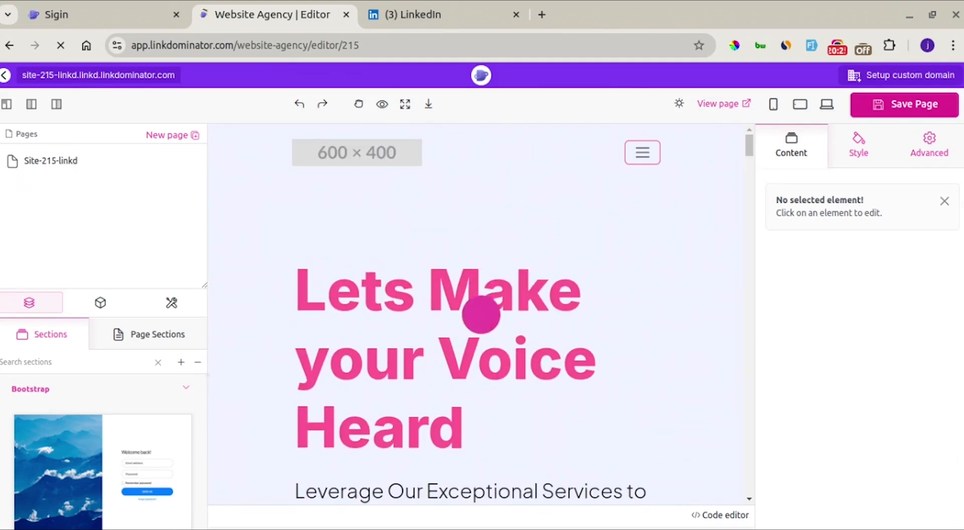
scroll(433, 276, "down", 3)
scroll(433, 277, "down", 10)
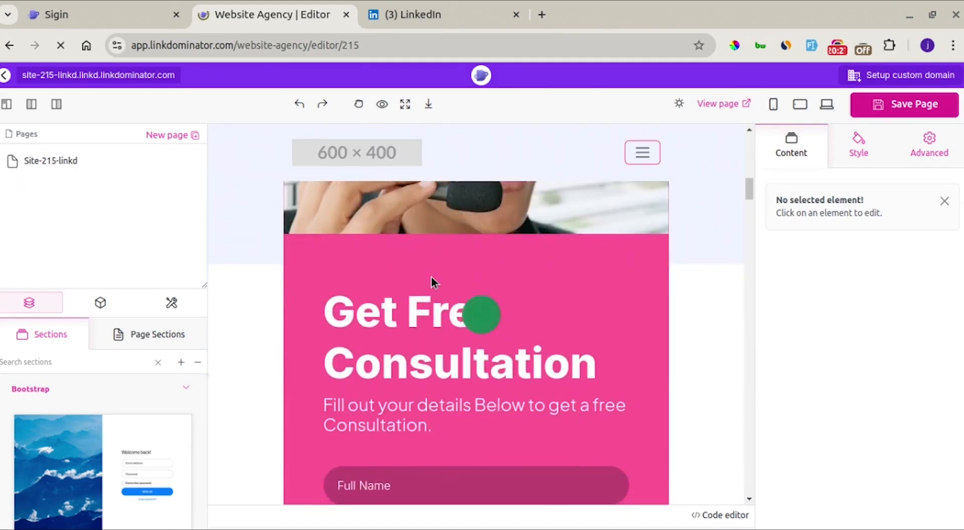
scroll(432, 278, "down", 6)
scroll(431, 278, "up", 6)
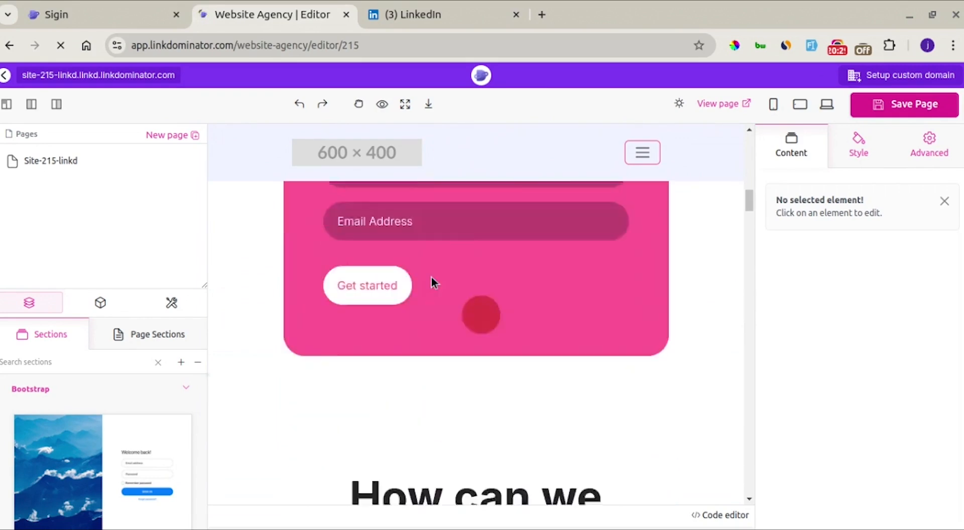
scroll(432, 276, "up", 10)
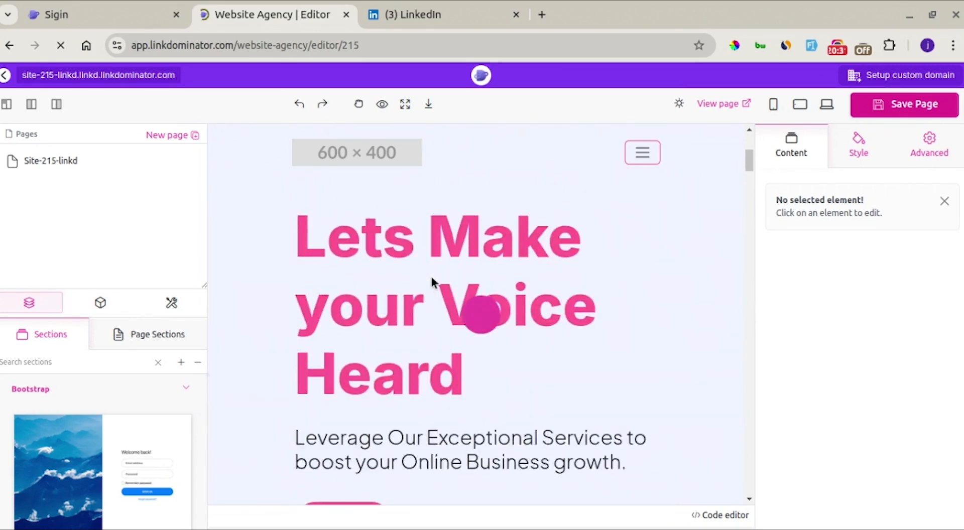
scroll(432, 276, "up", 6)
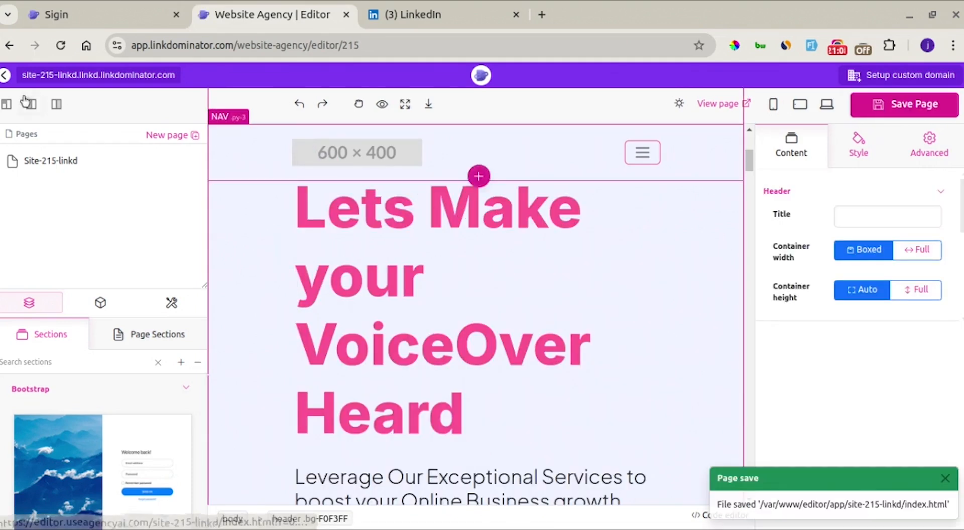
Leave the page editor and open the Tutorials page to view the available video guides
left_click(5, 76)
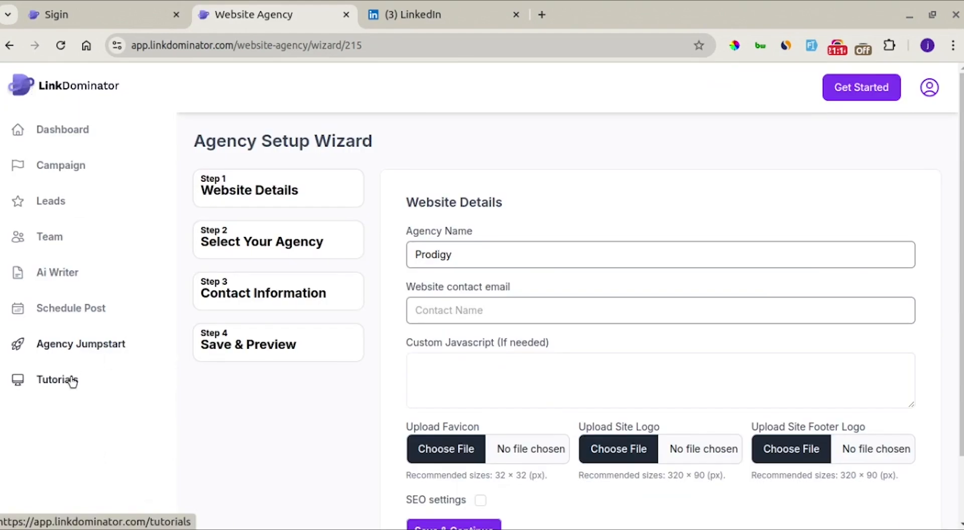
left_click(71, 382)
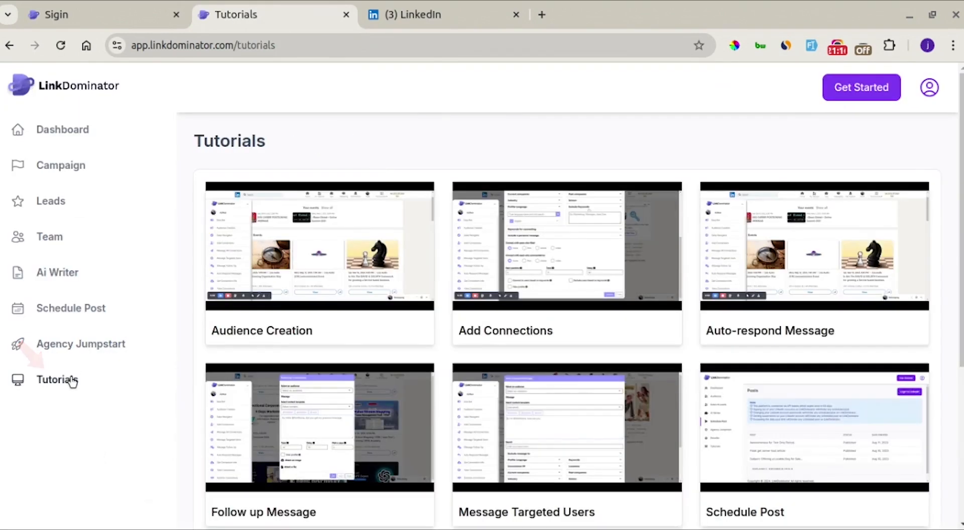